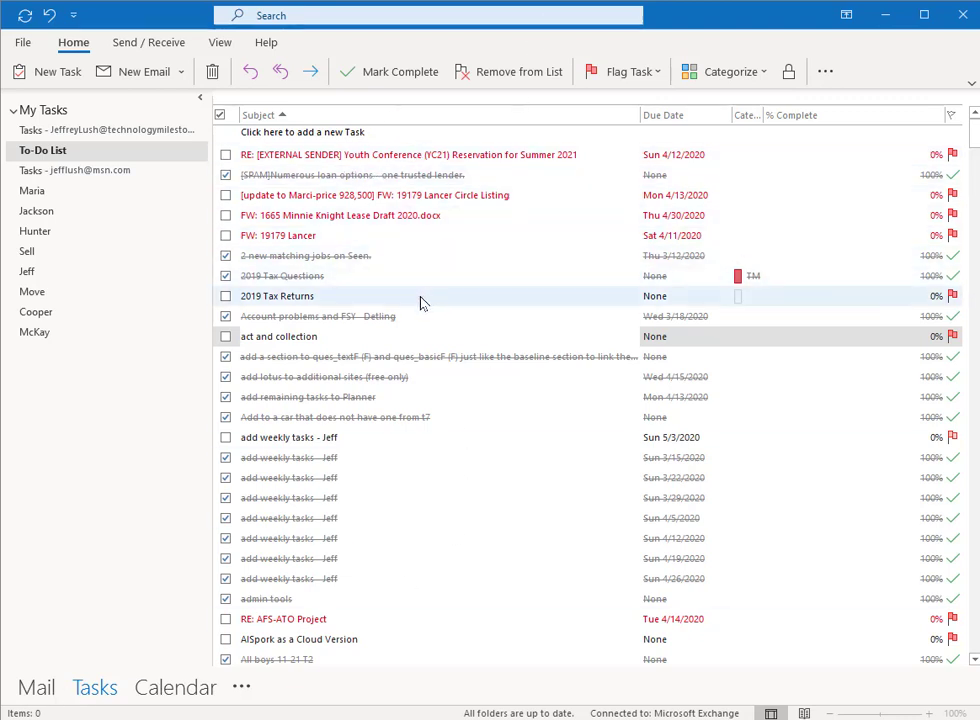
- Scroll through the Outlook task list and open the act and collection task
scroll(462, 313, down, 2)
scroll(462, 329, down, 5)
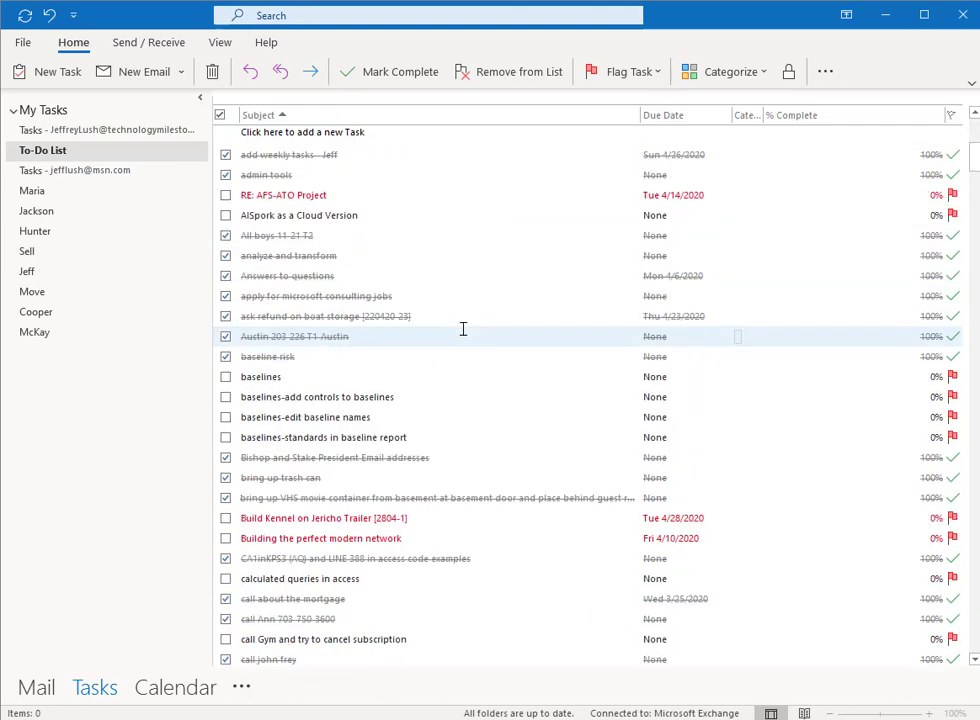
scroll(462, 329, up, 6)
double_click(284, 276)
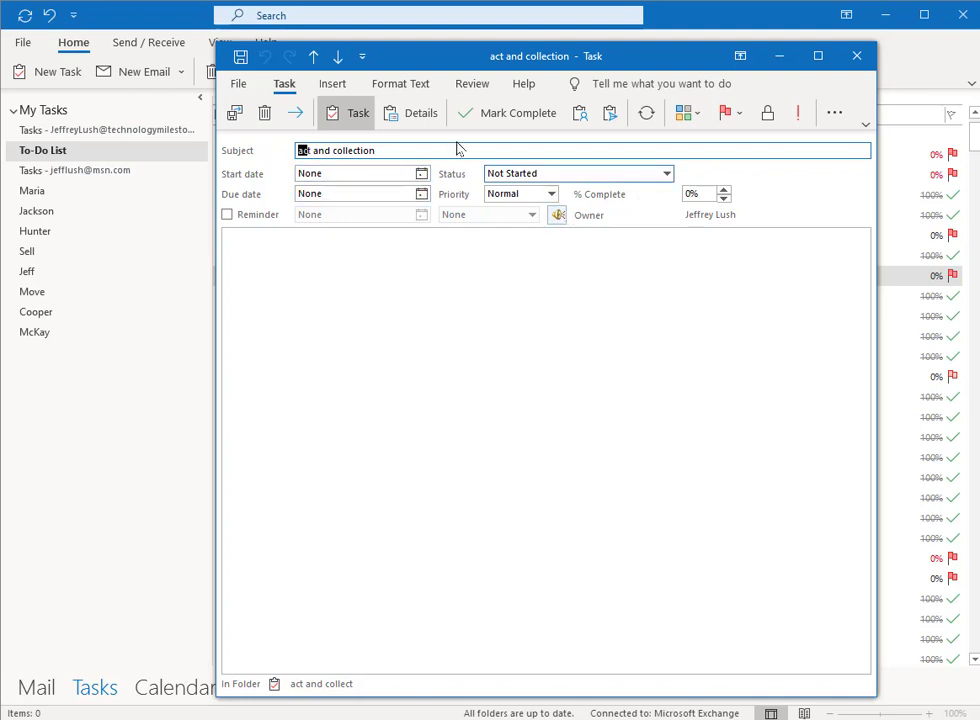
- View the task's Details page, return to its main page, and close the task window
click(410, 118)
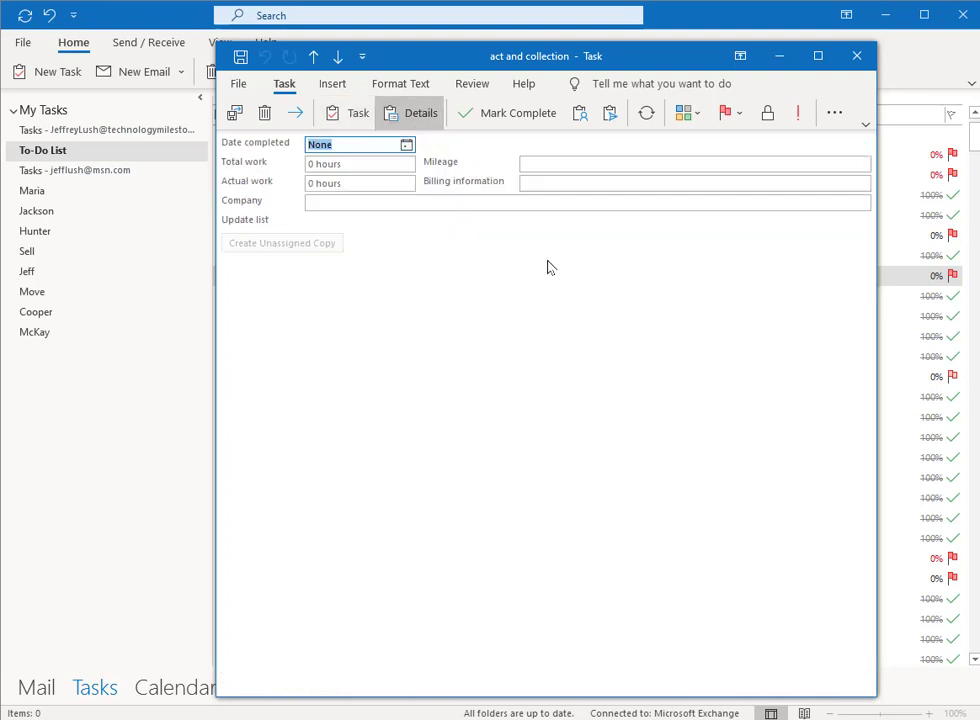
click(350, 113)
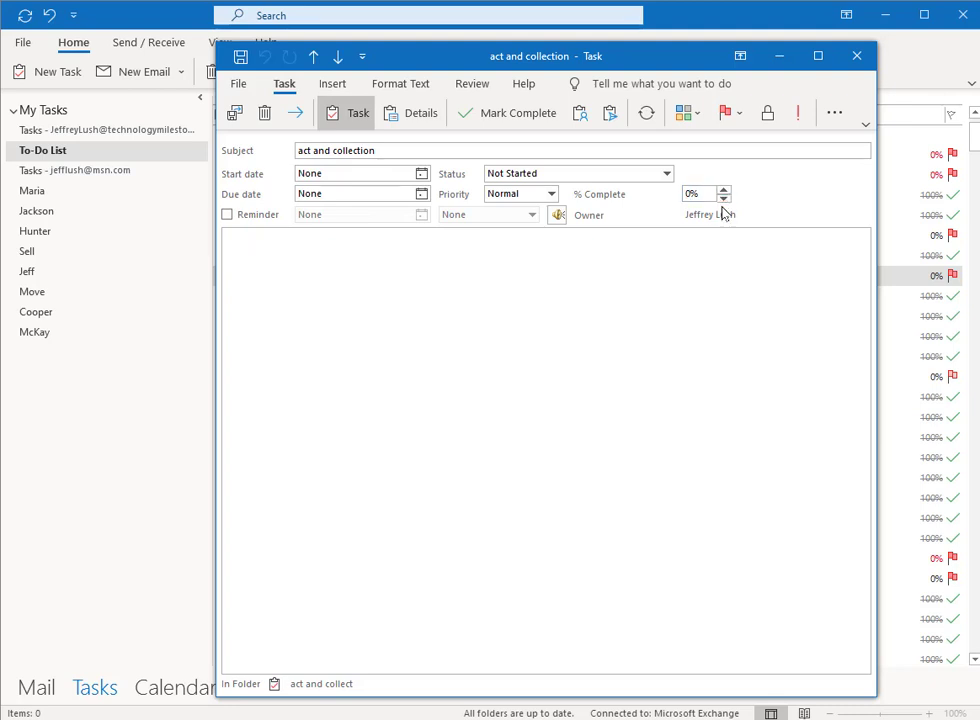
click(860, 60)
mouse_move(433, 281)
mouse_down()
mouse_move(455, 317)
mouse_move(438, 303)
mouse_up()
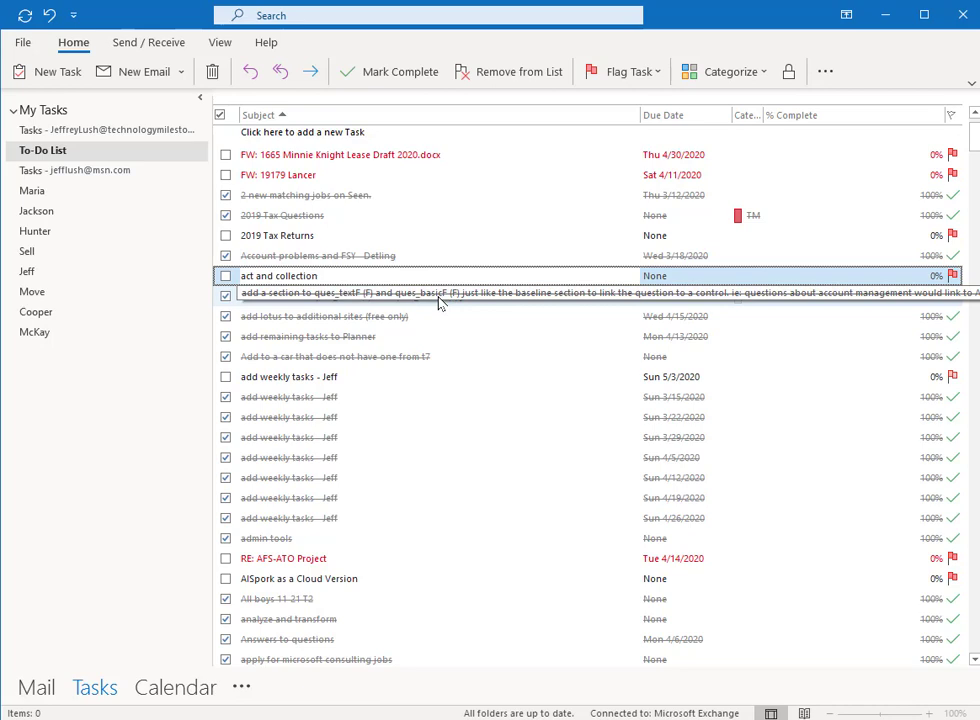
drag(438, 303, 438, 303)
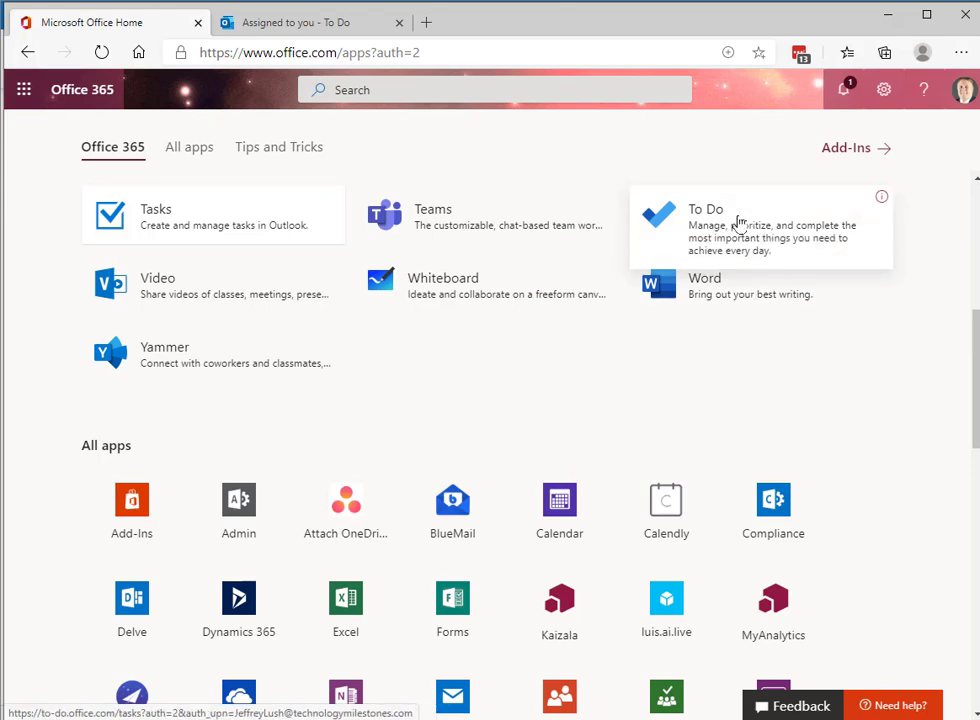
- In the To Do web app, browse the Tasks, Planned and Important lists, ending on the empty My Day
click(300, 25)
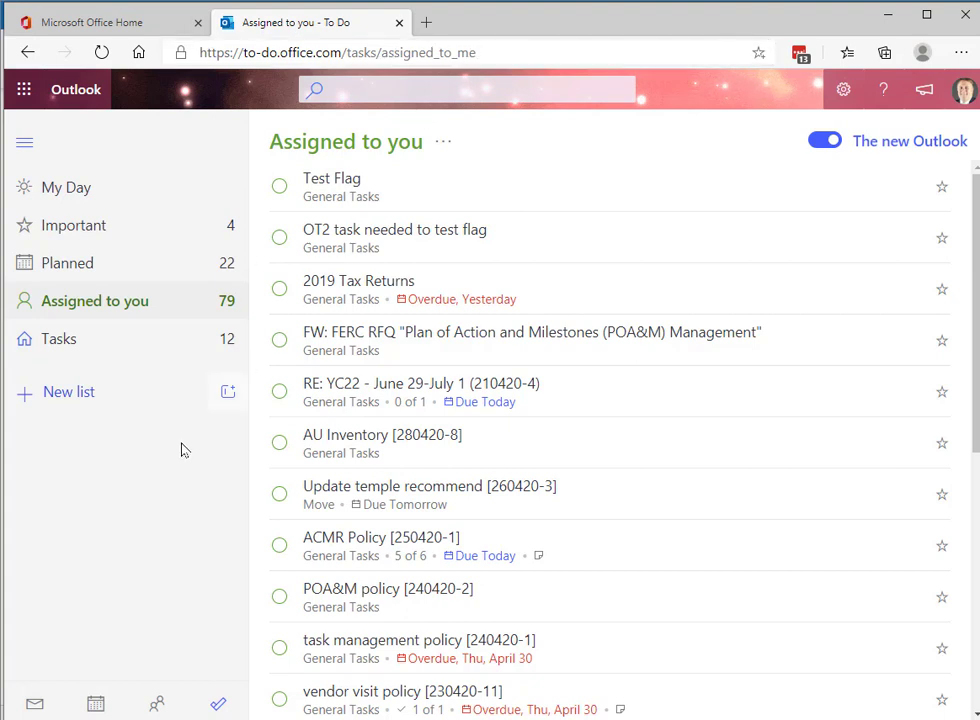
click(142, 336)
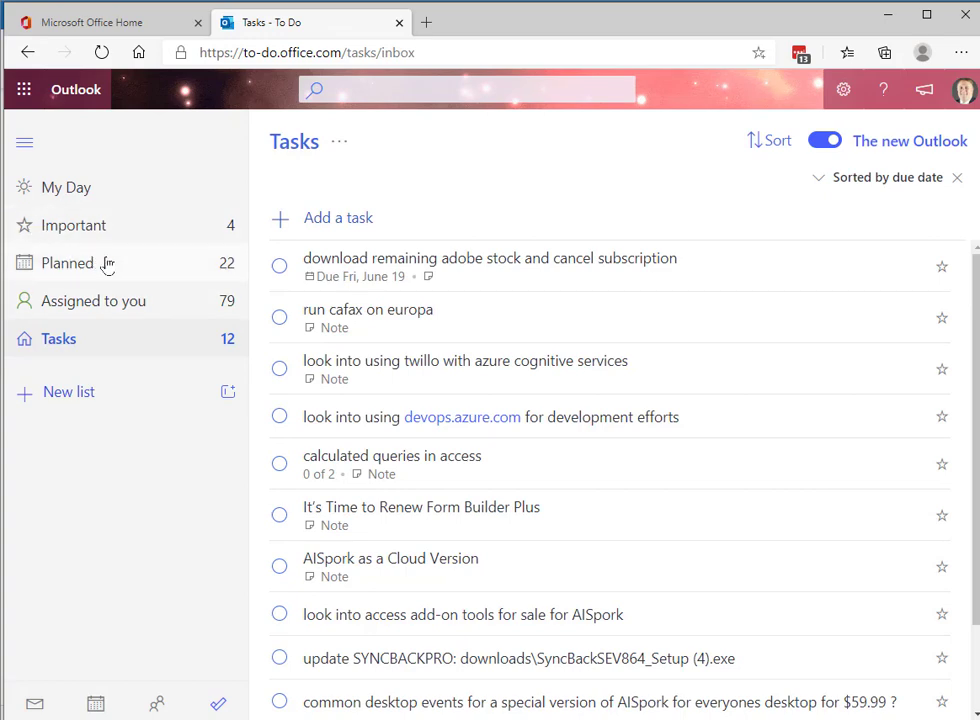
click(107, 263)
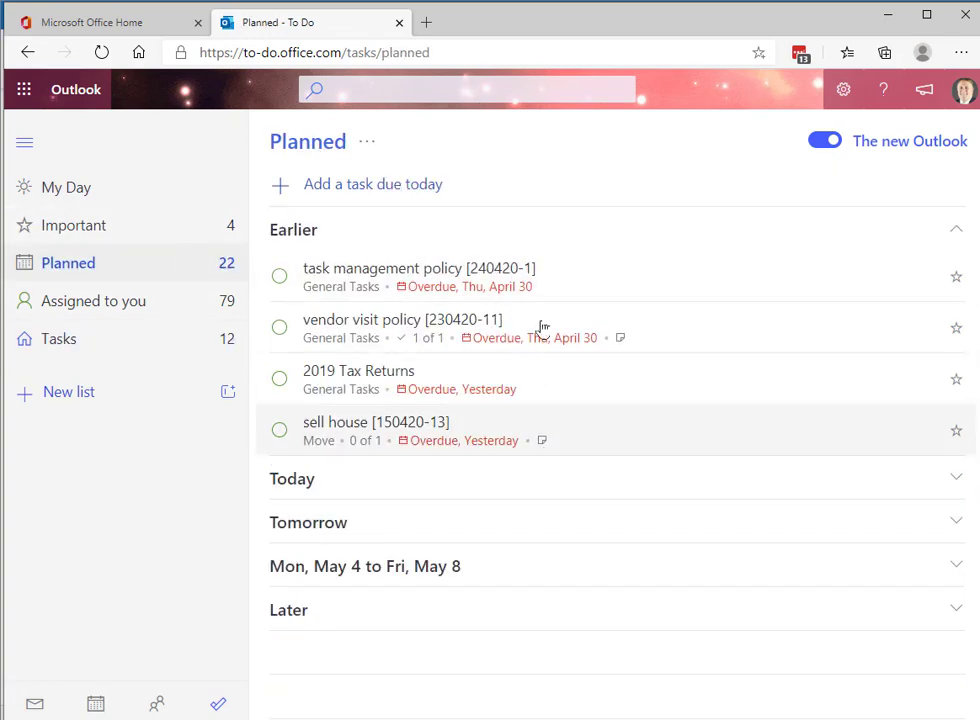
click(175, 229)
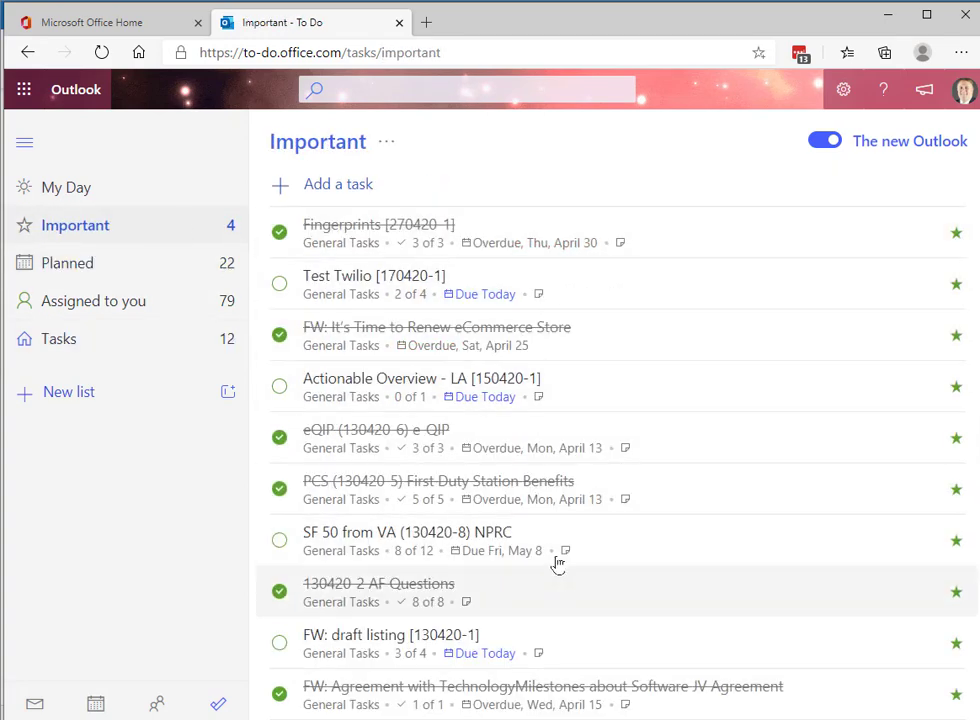
click(118, 192)
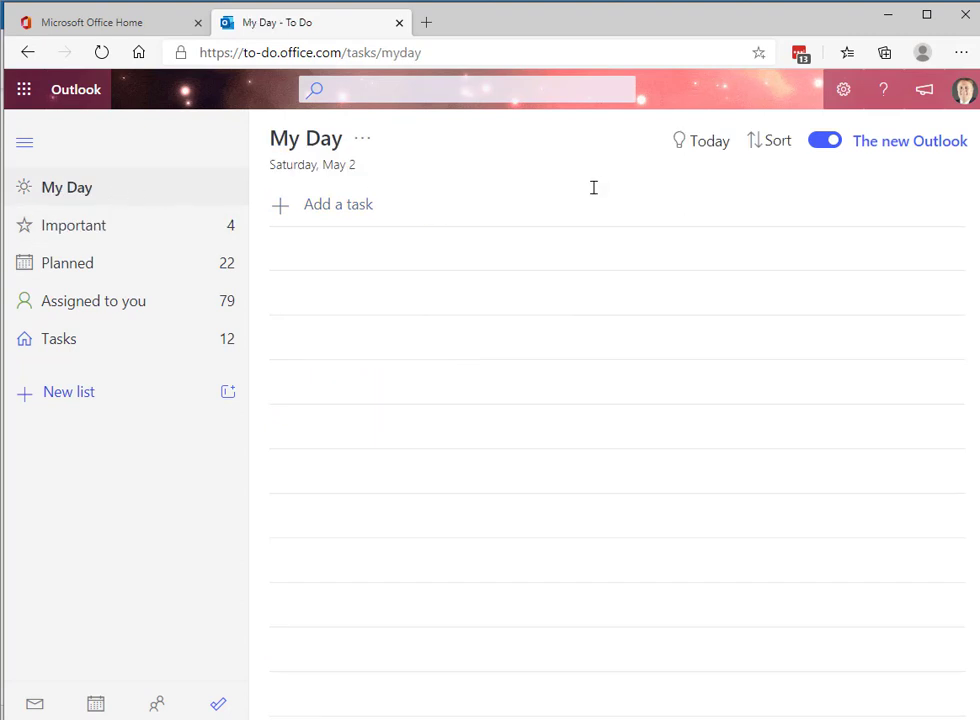
- Add Expert Choice and Test Twilio from today's suggestions to My Day, then return to Outlook
click(696, 143)
click(936, 258)
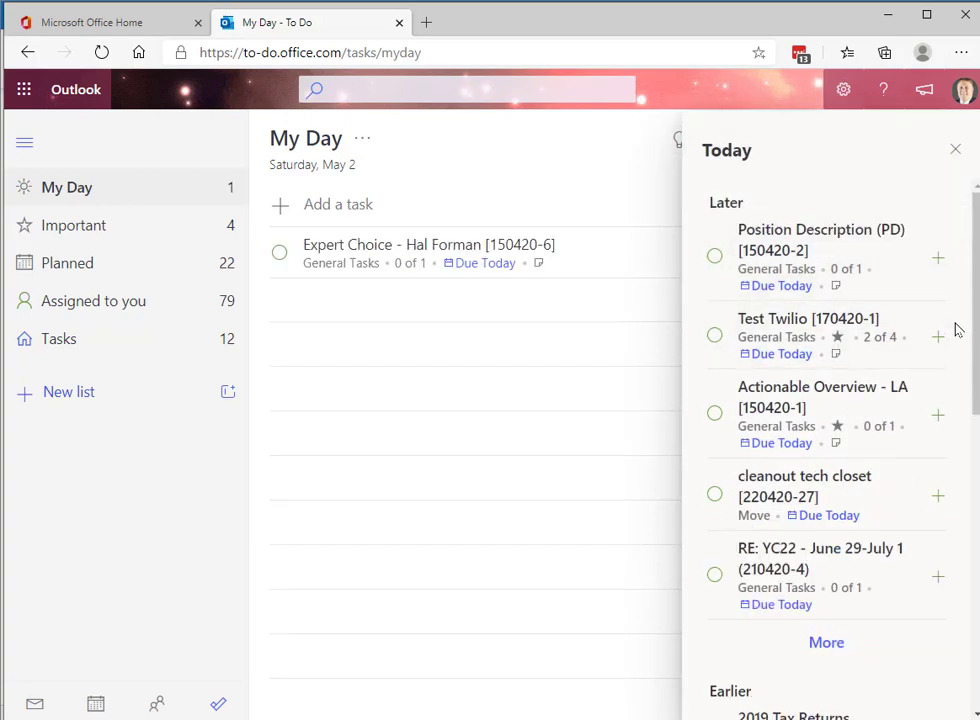
click(938, 340)
click(409, 387)
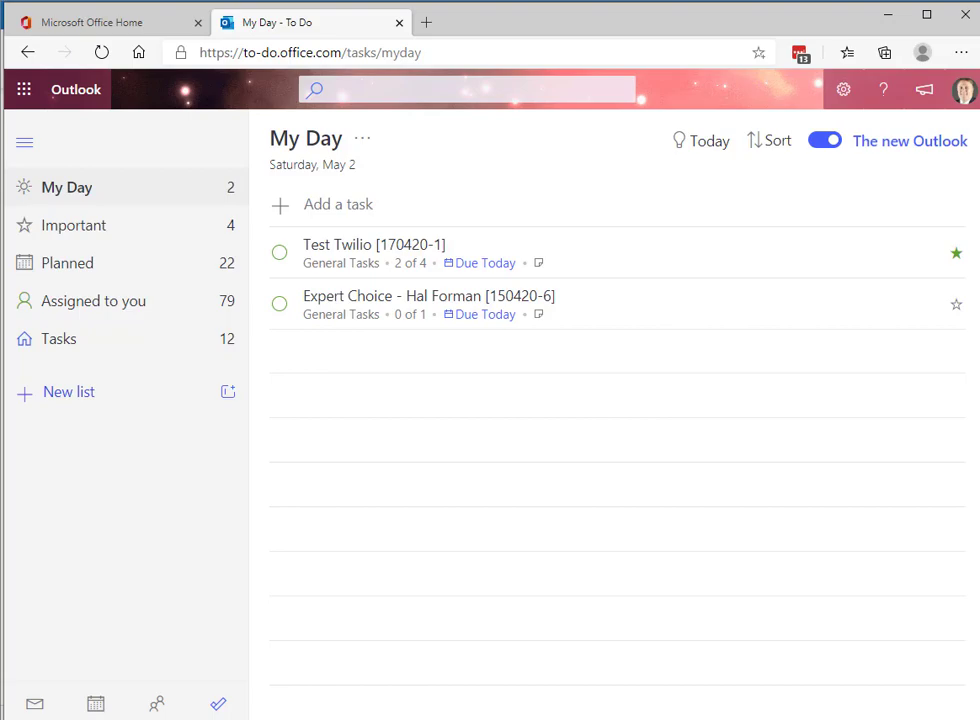
key(alt+Tab)
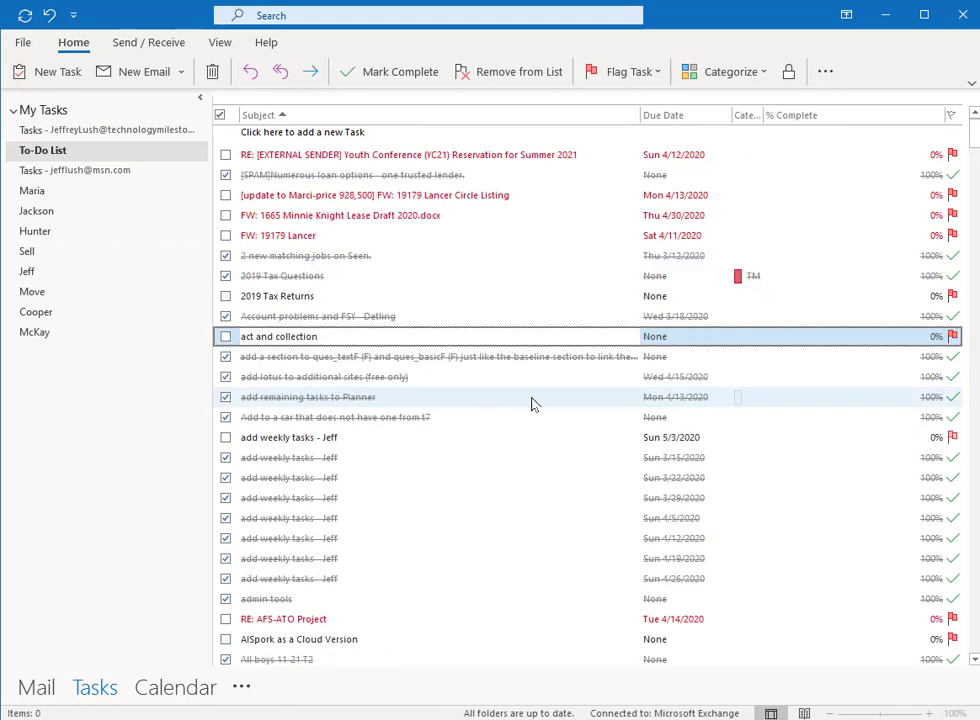
- Minimize Outlook and open Tasks from Office 365 home, viewing Assigned to you and My Day
click(885, 14)
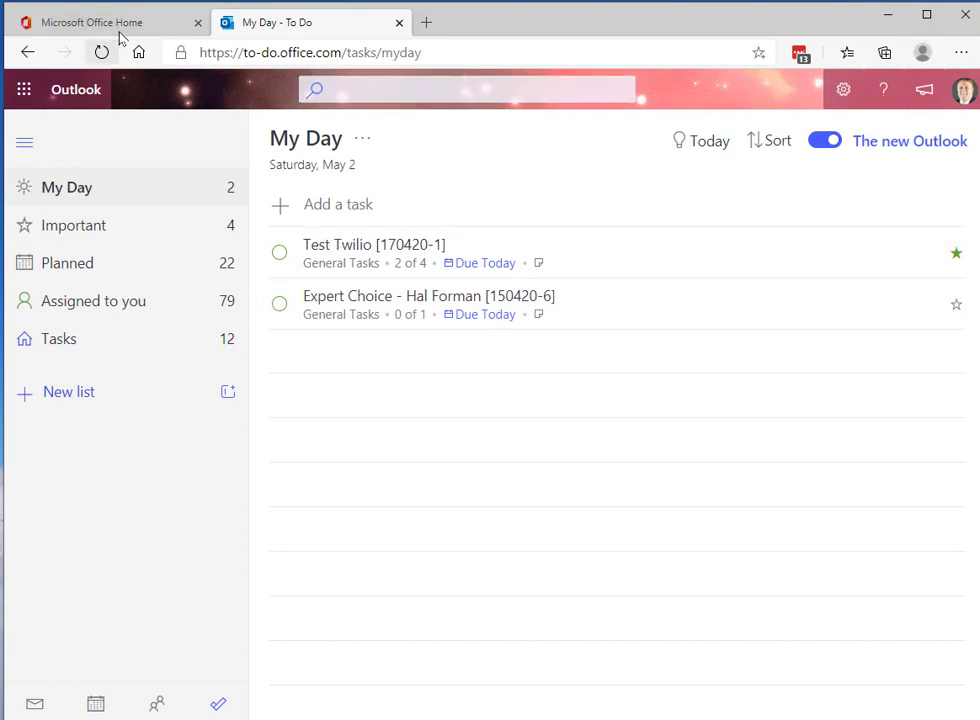
click(115, 24)
click(208, 213)
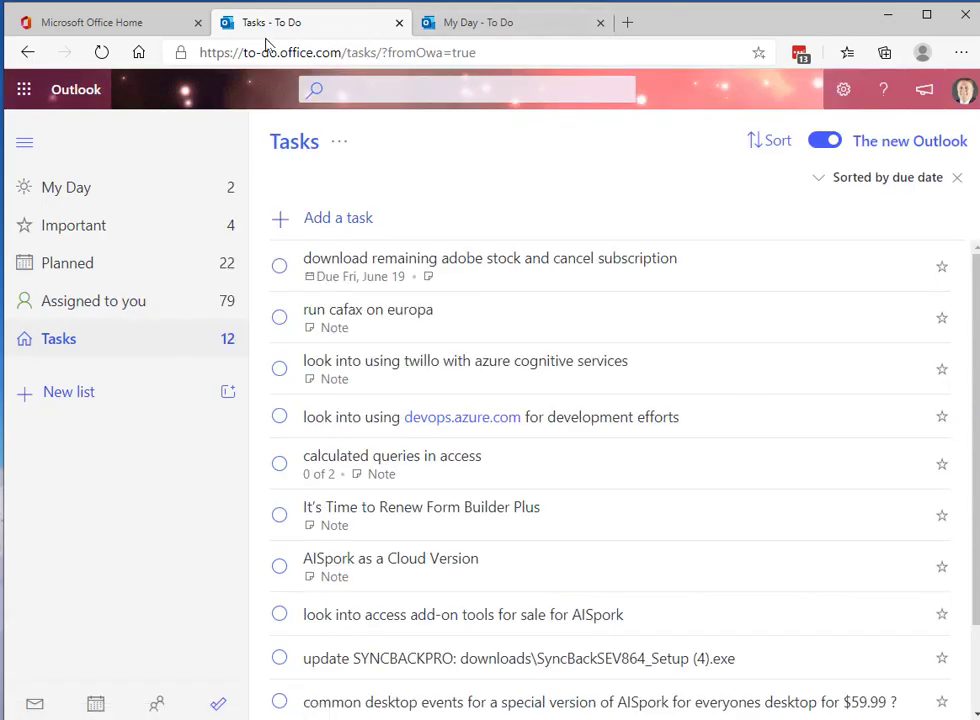
click(114, 305)
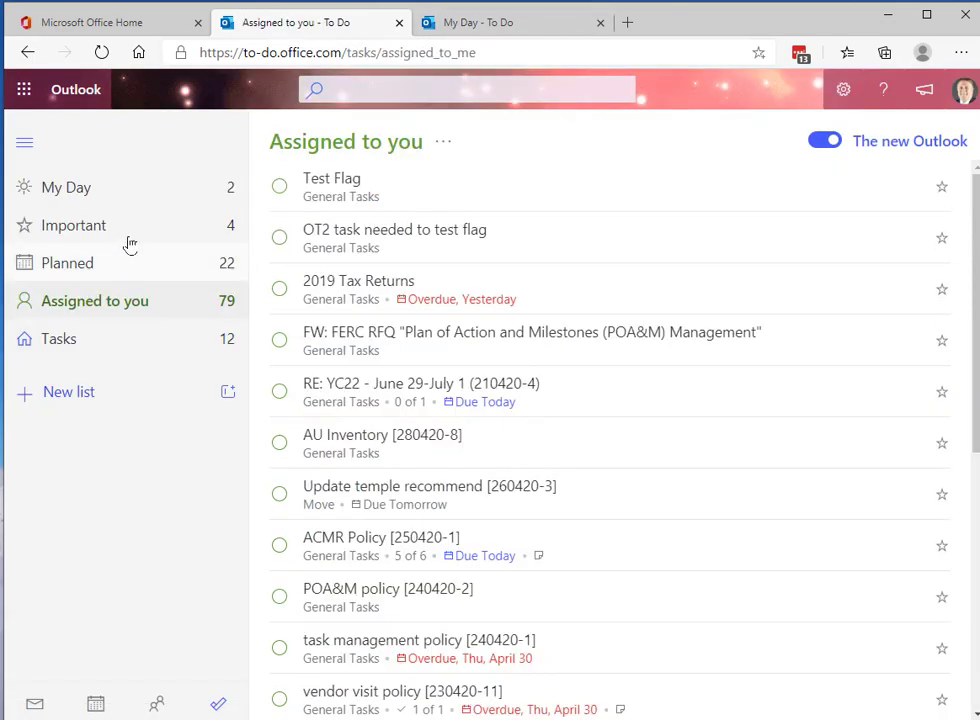
click(156, 190)
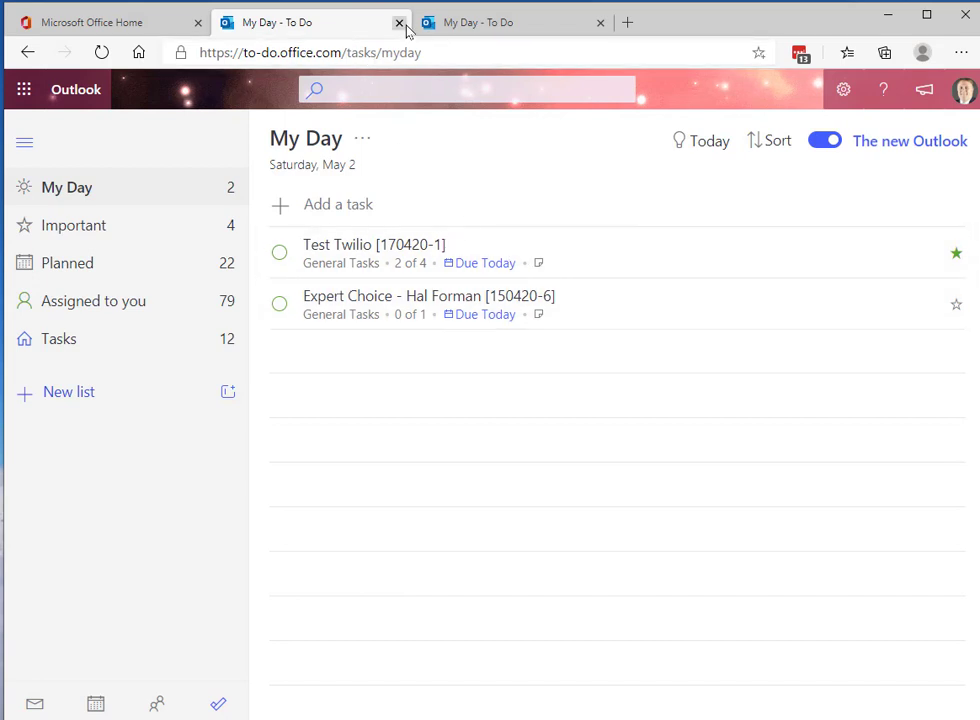
- Flip between the earlier and newest My Day tabs, then return to the Office 365 home tab
click(483, 27)
click(357, 25)
click(518, 26)
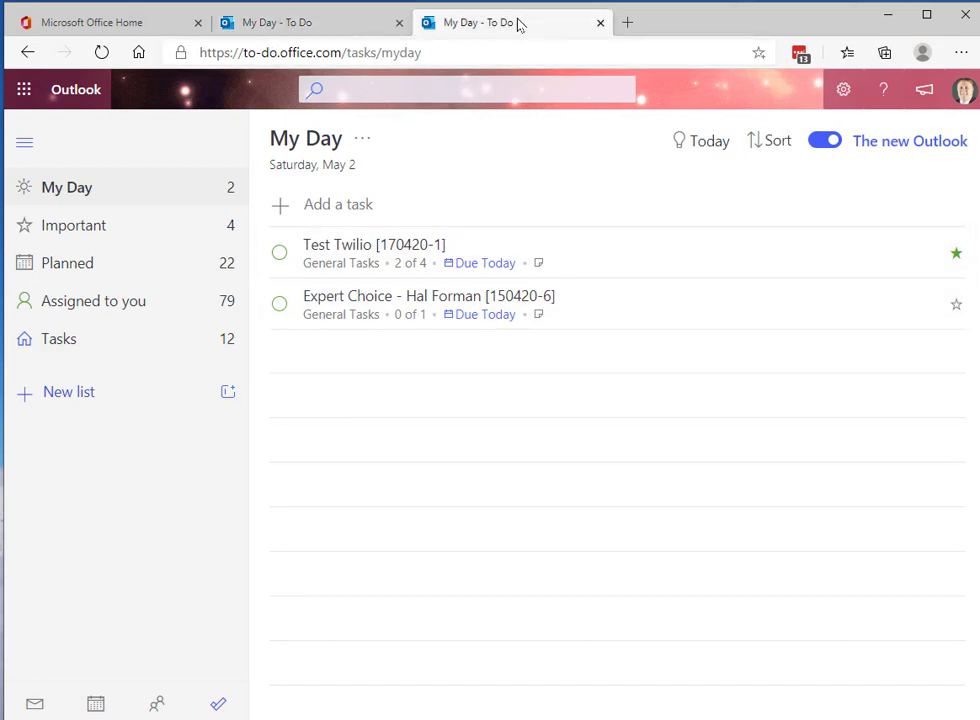
click(339, 26)
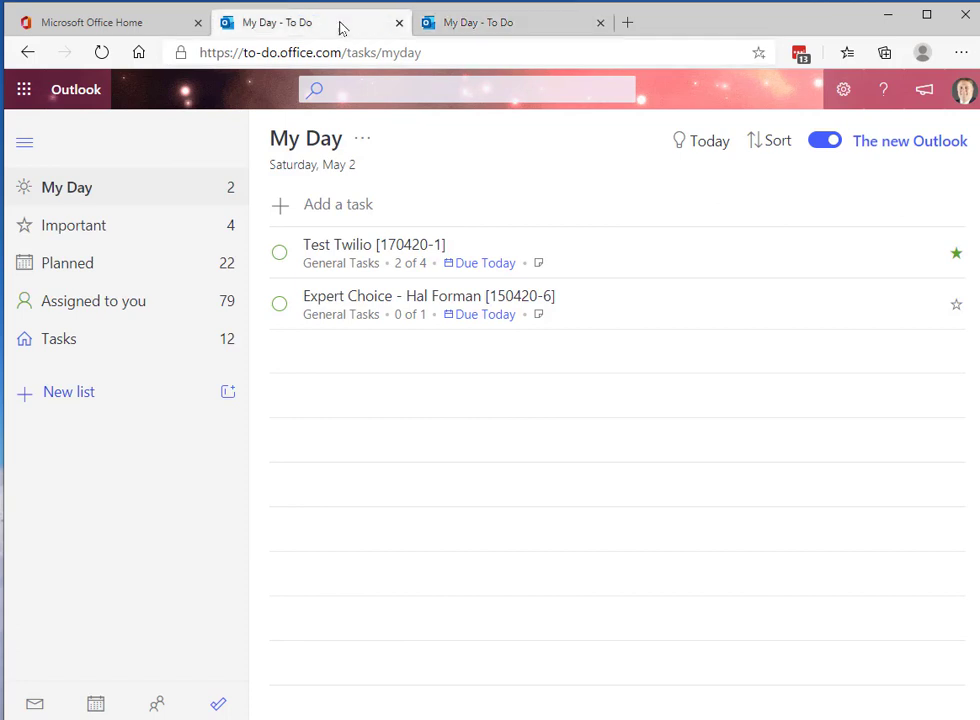
click(522, 30)
click(92, 20)
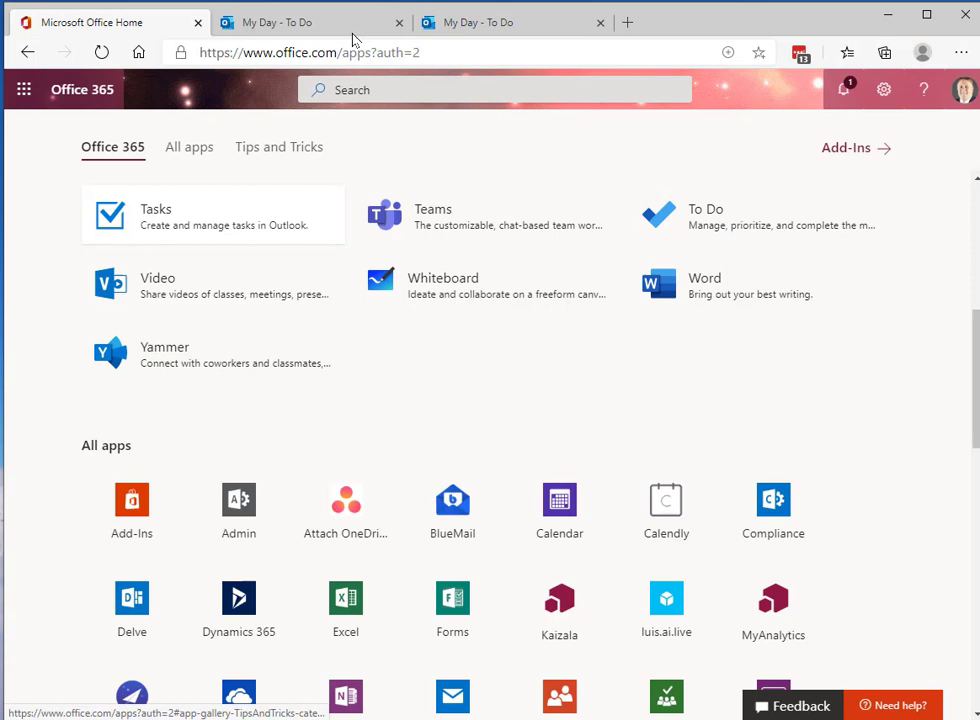
click(475, 22)
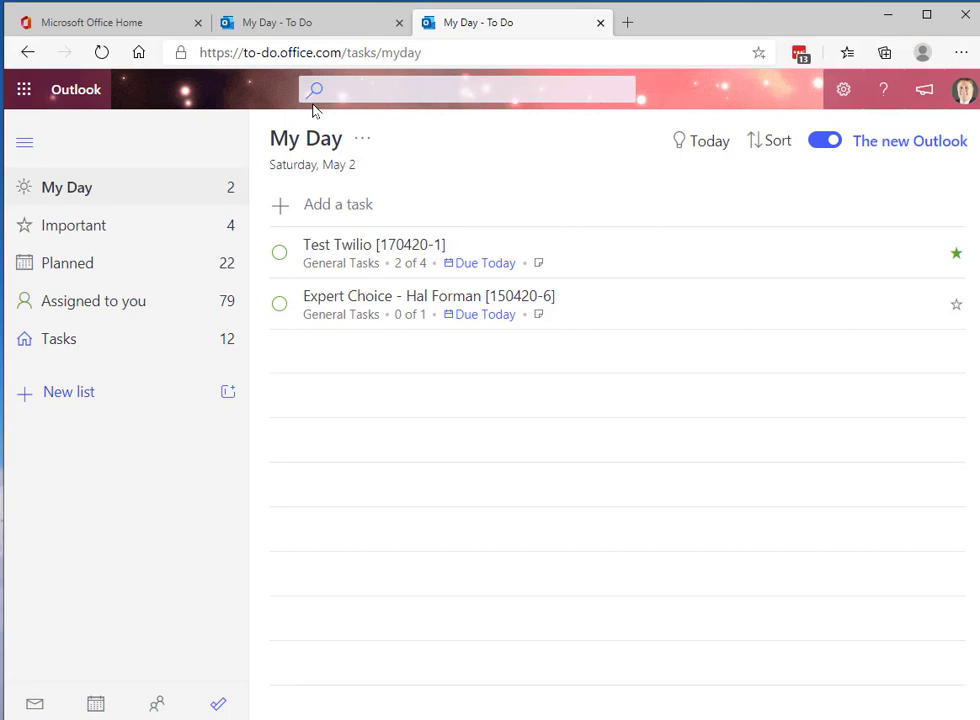
click(346, 26)
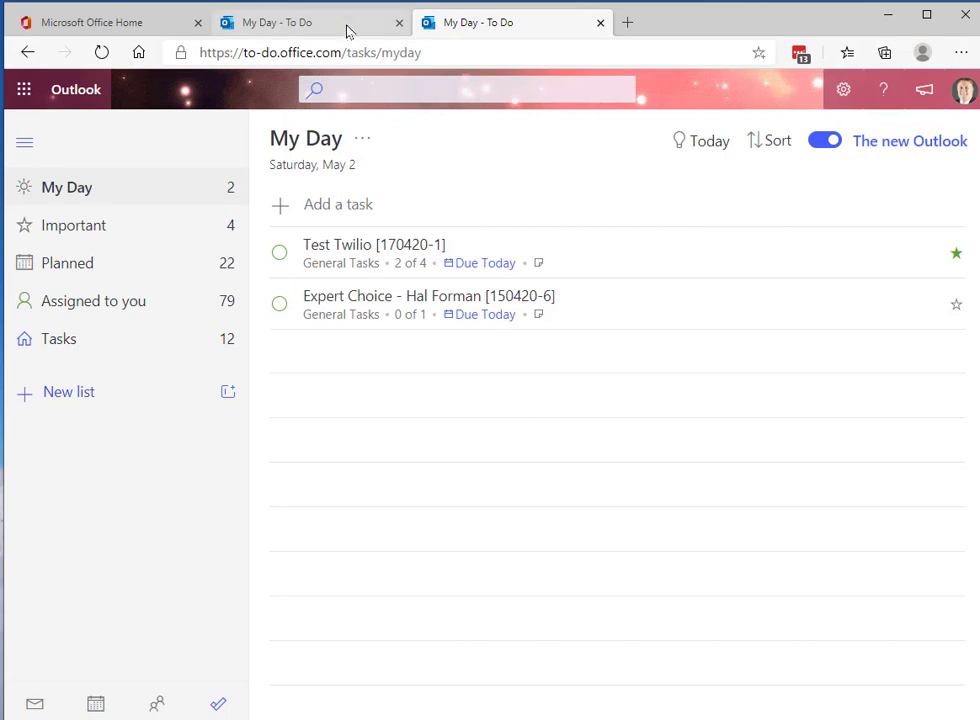
click(511, 24)
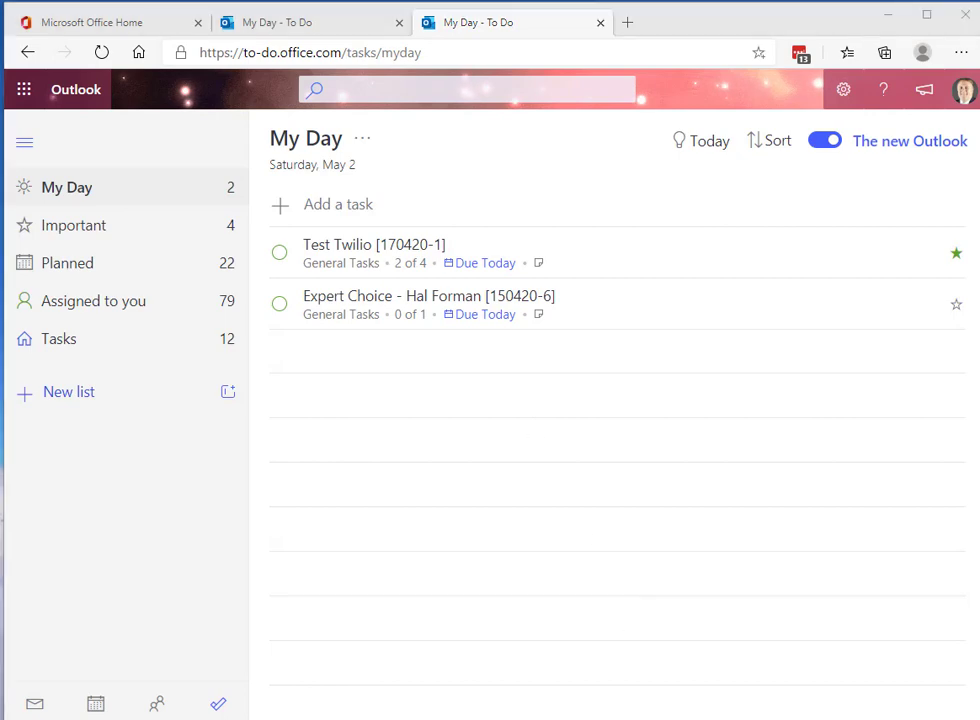
key(alt+Tab)
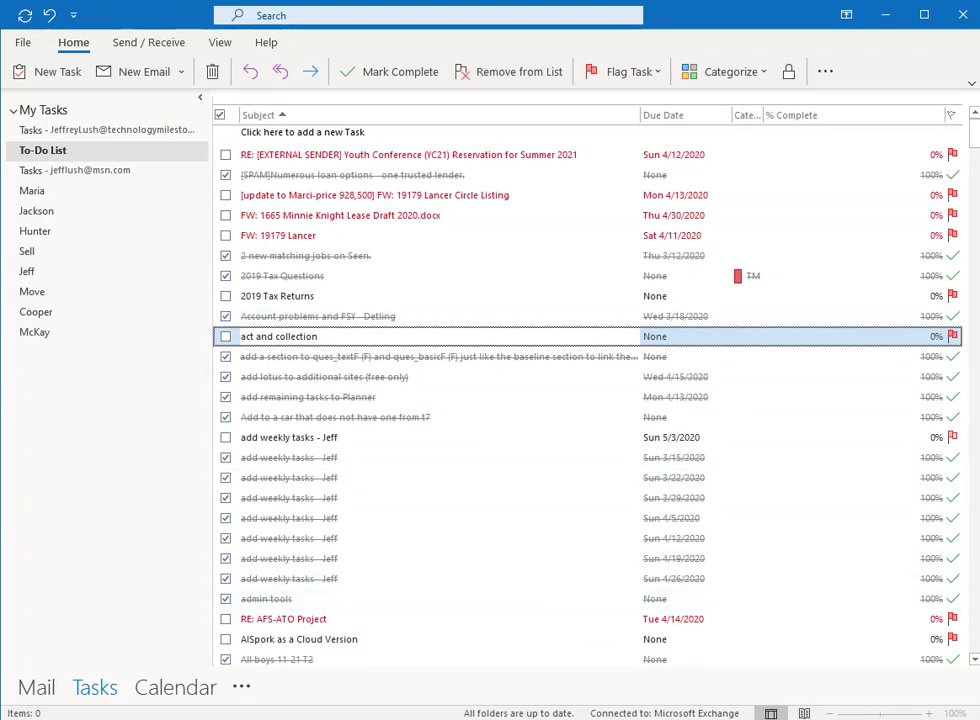
- Minimize the Outlook window to reveal the browser's My Day list
click(885, 14)
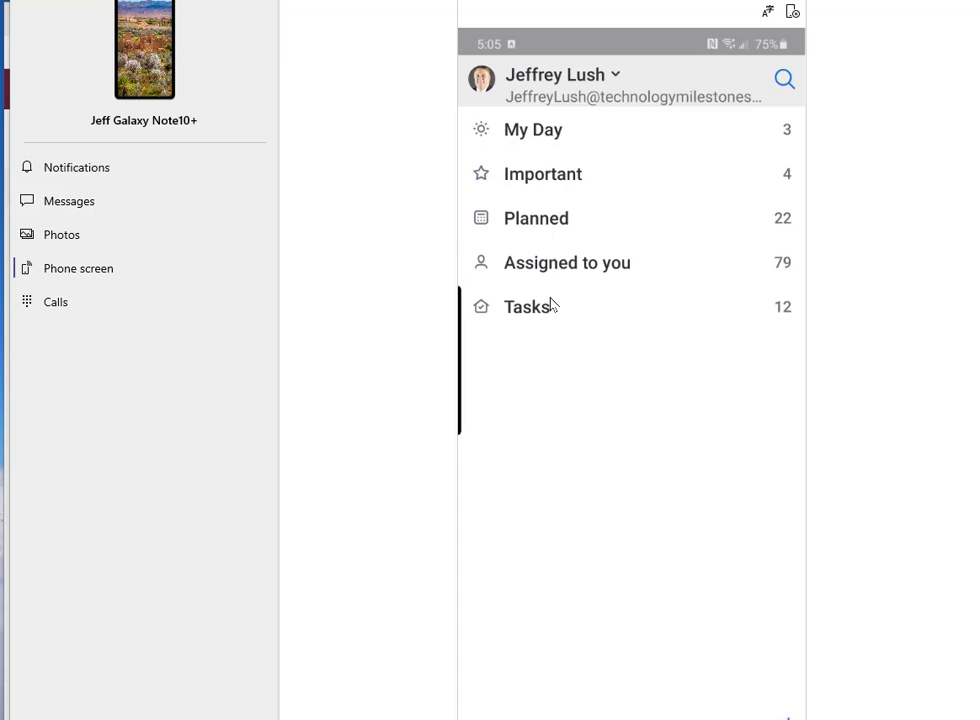
- On the mirrored phone, browse the Tasks, Assigned to you, Planned and My Day lists
click(521, 321)
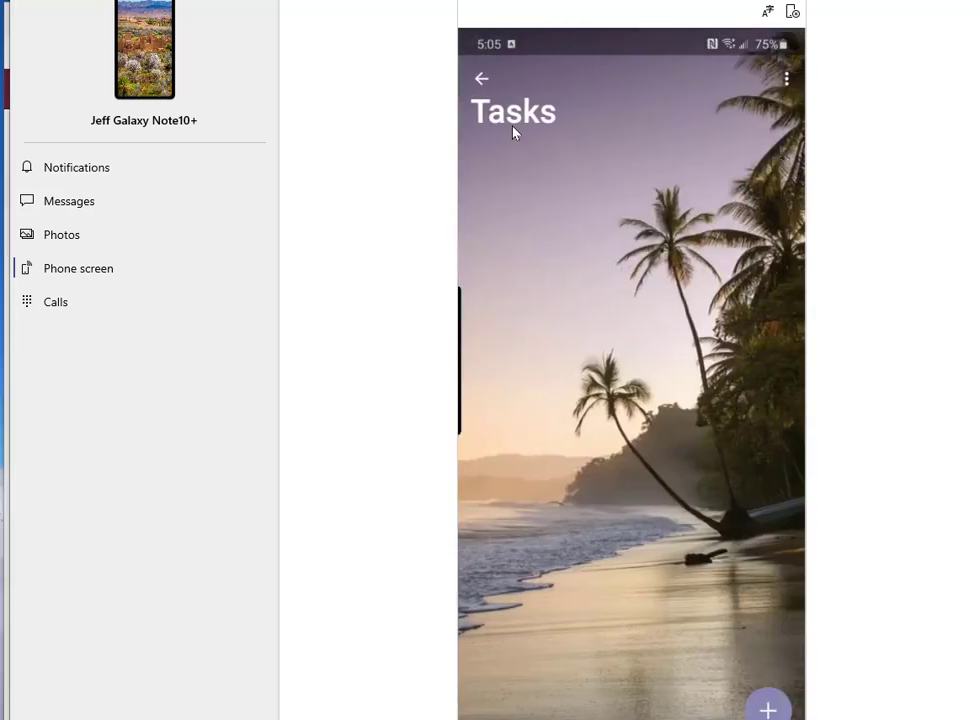
click(482, 82)
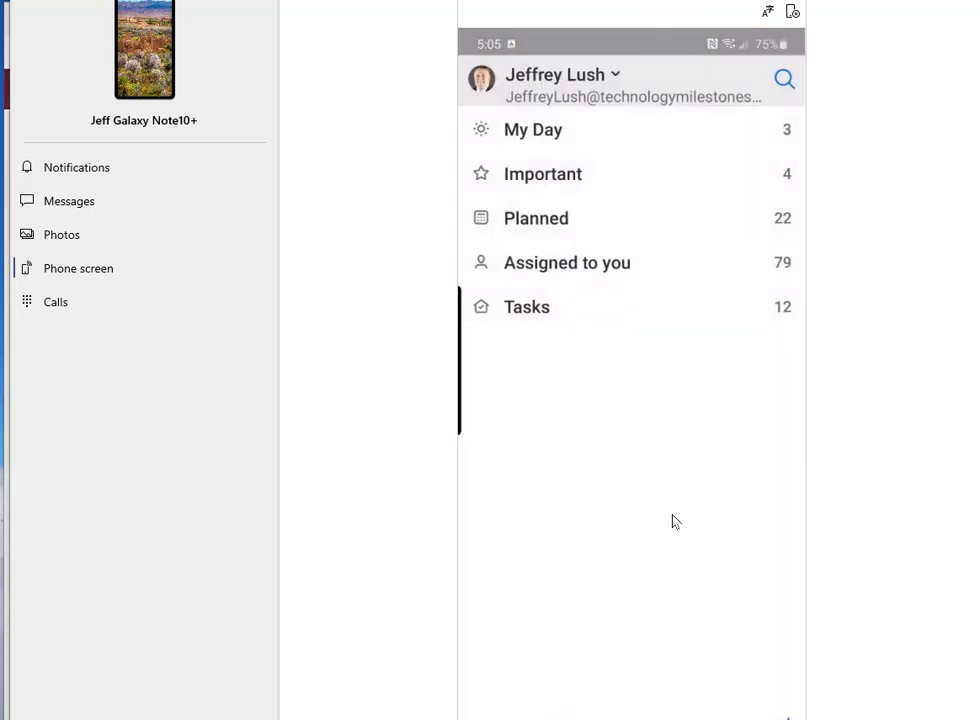
click(571, 265)
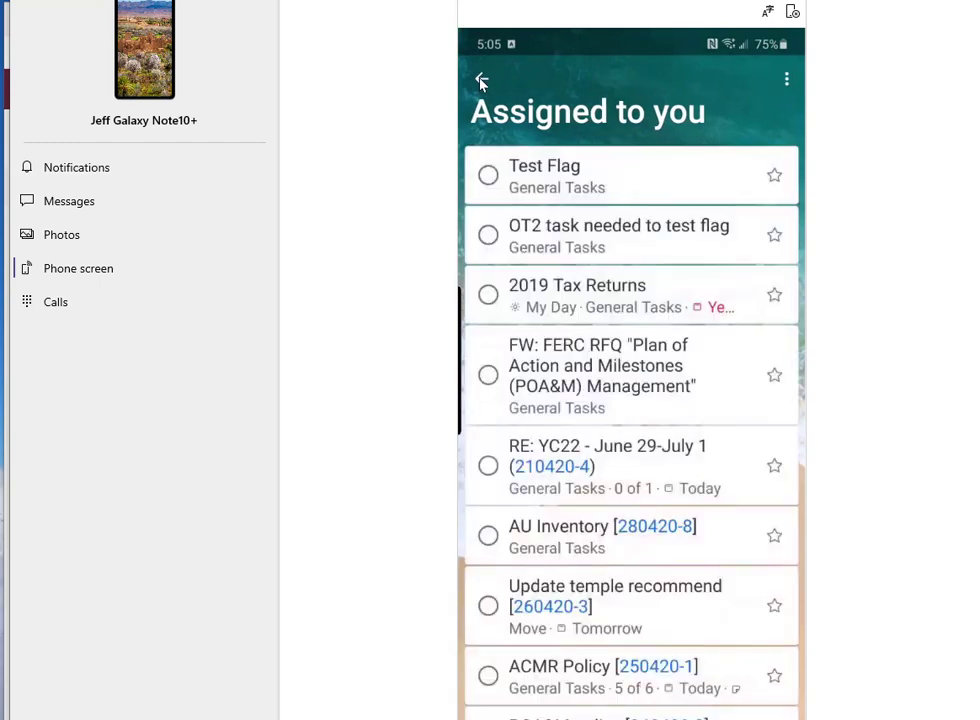
click(481, 81)
click(576, 221)
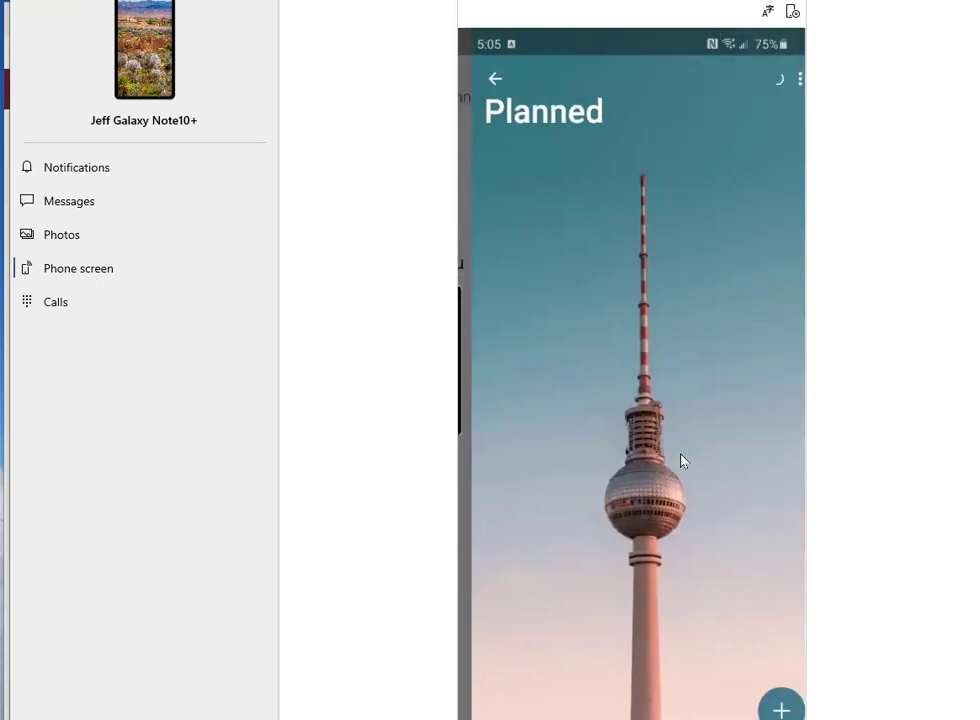
click(481, 81)
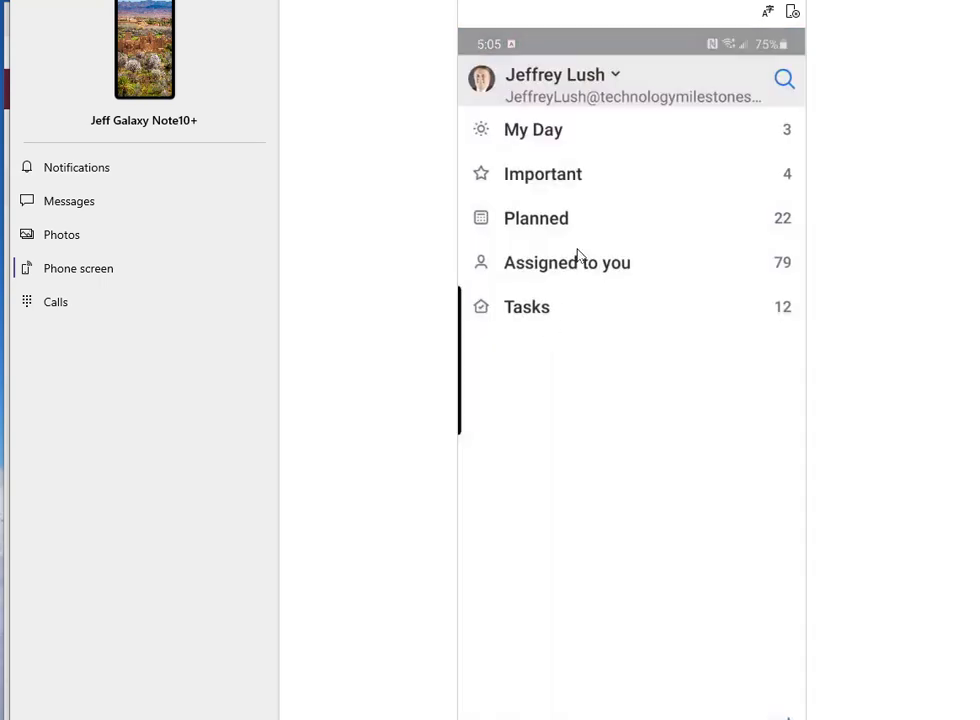
click(551, 145)
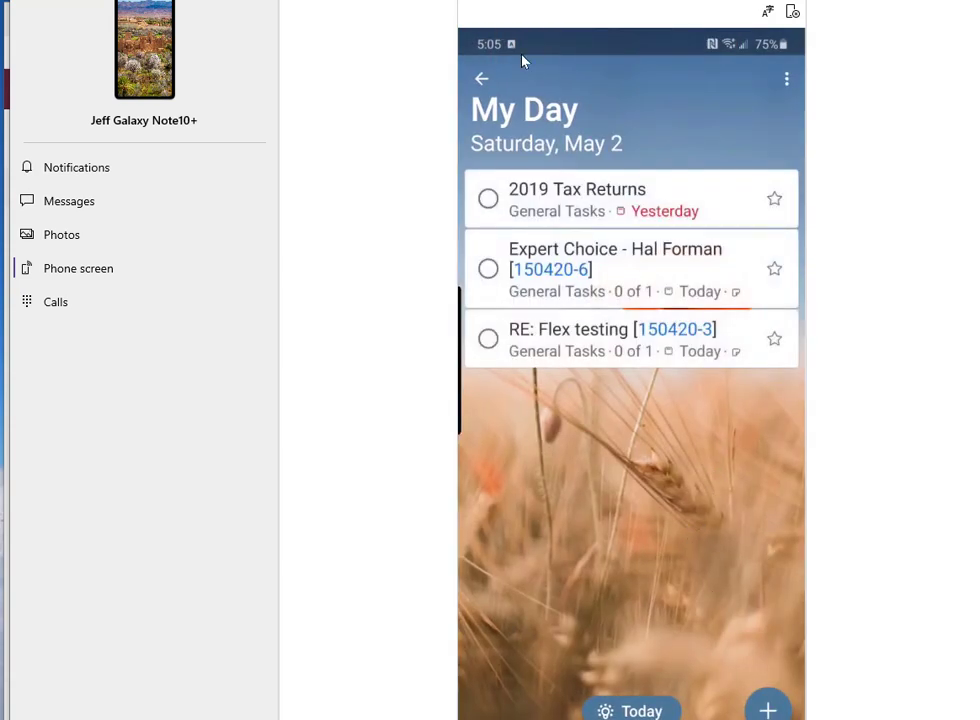
click(765, 711)
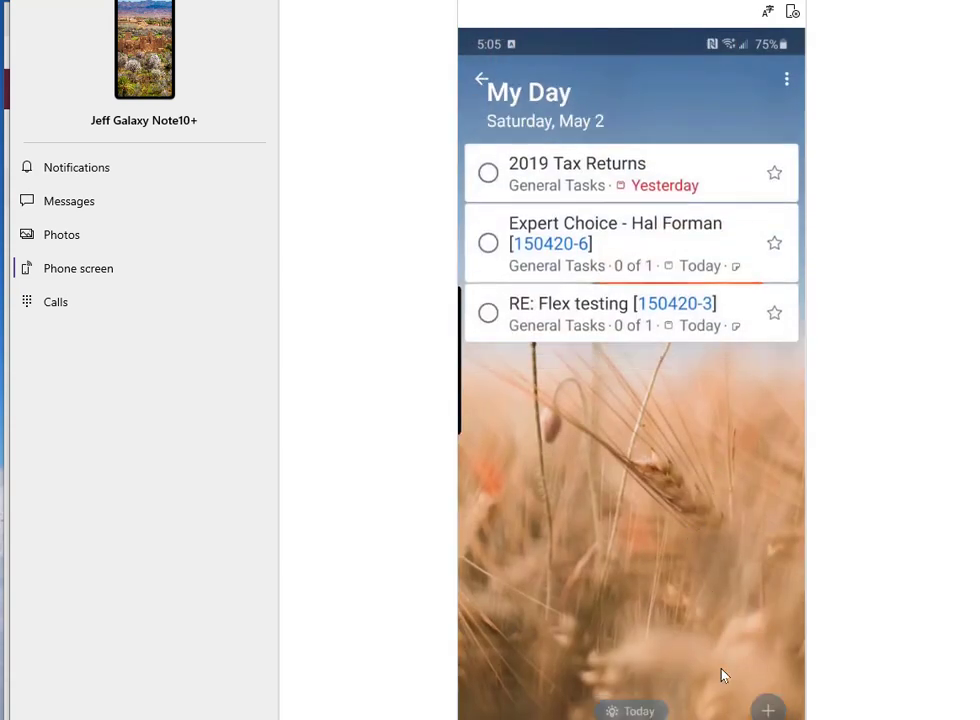
click(480, 80)
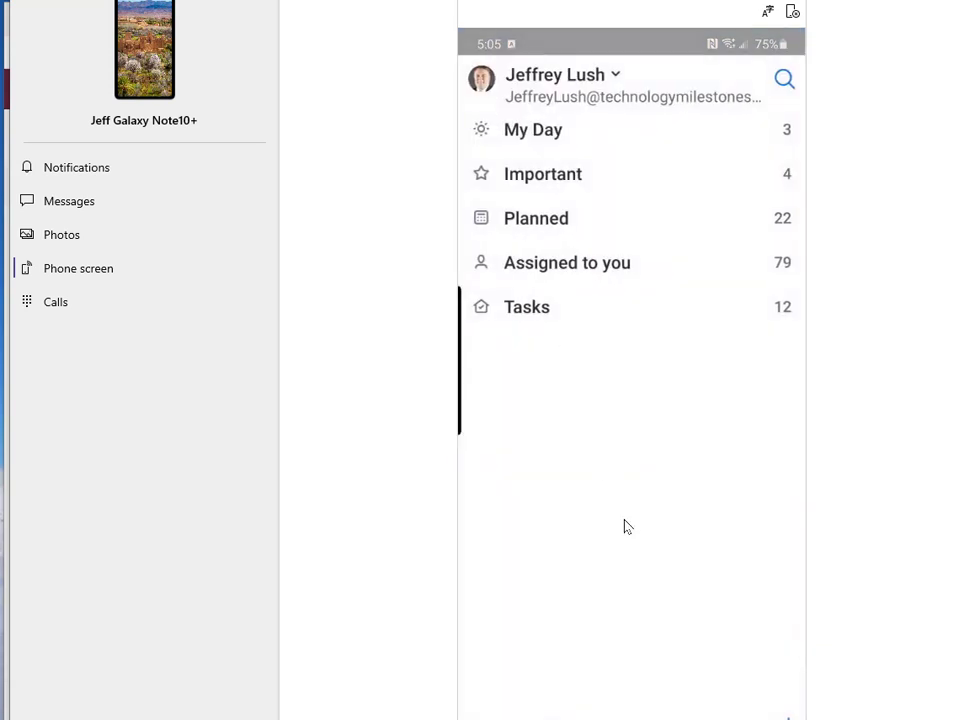
- Switch to the personal account and mark check jericho bearings complete in its Planned list
click(616, 80)
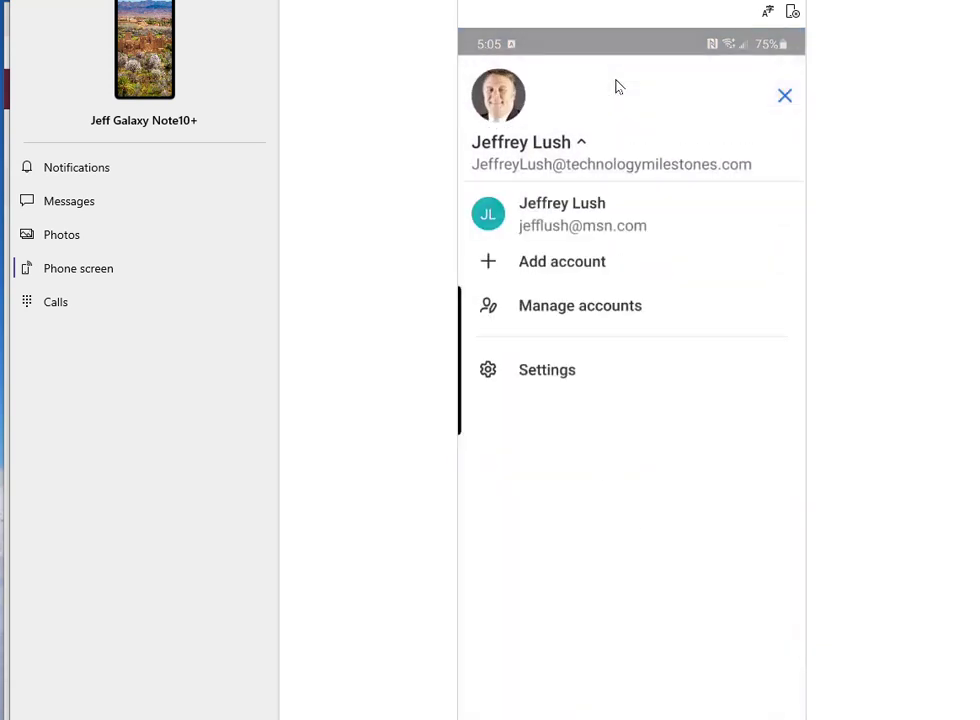
click(603, 215)
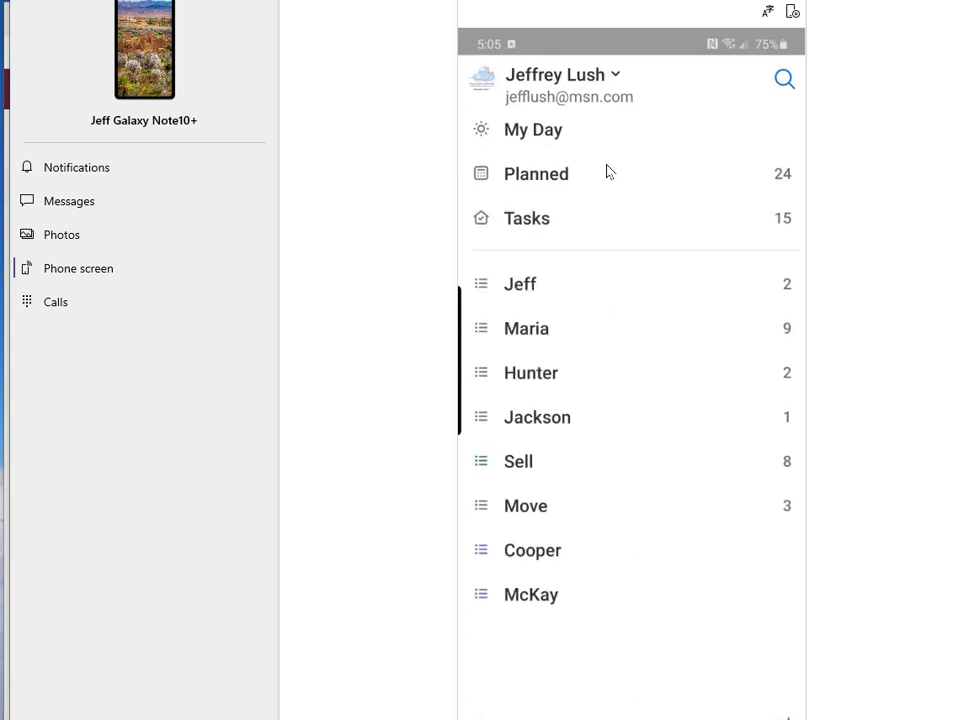
click(536, 179)
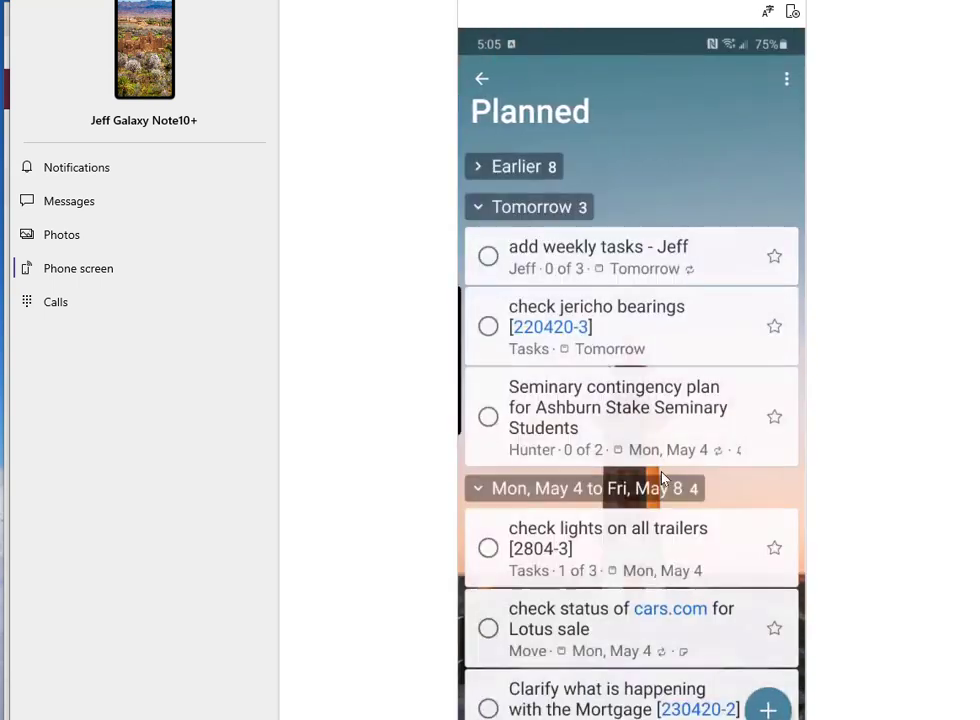
scroll(715, 345, down, 5)
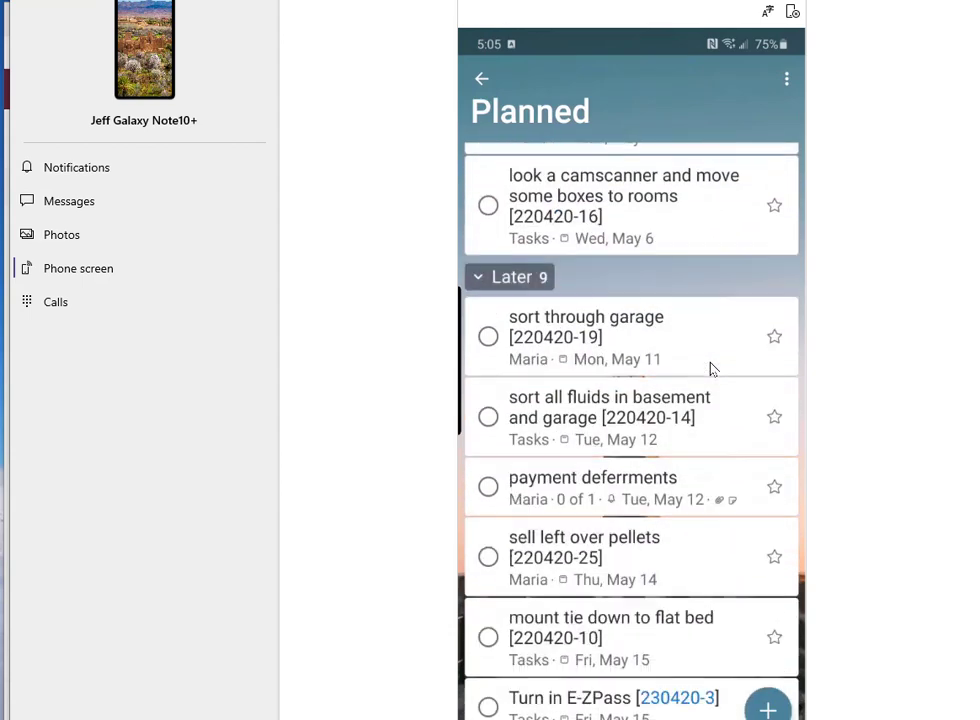
scroll(711, 368, up, 6)
click(488, 327)
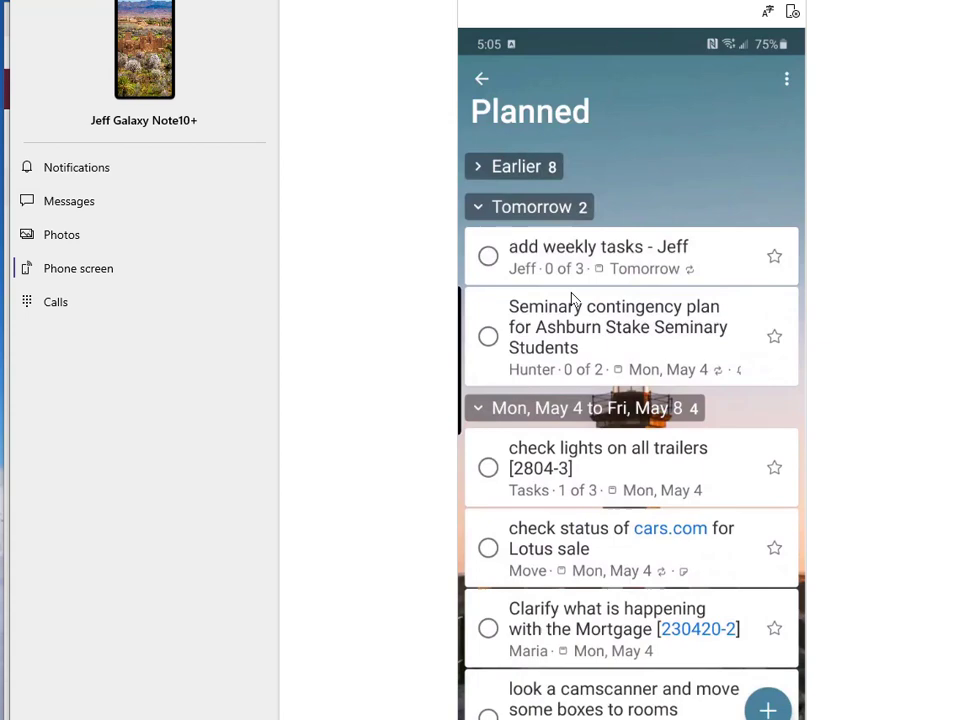
click(482, 81)
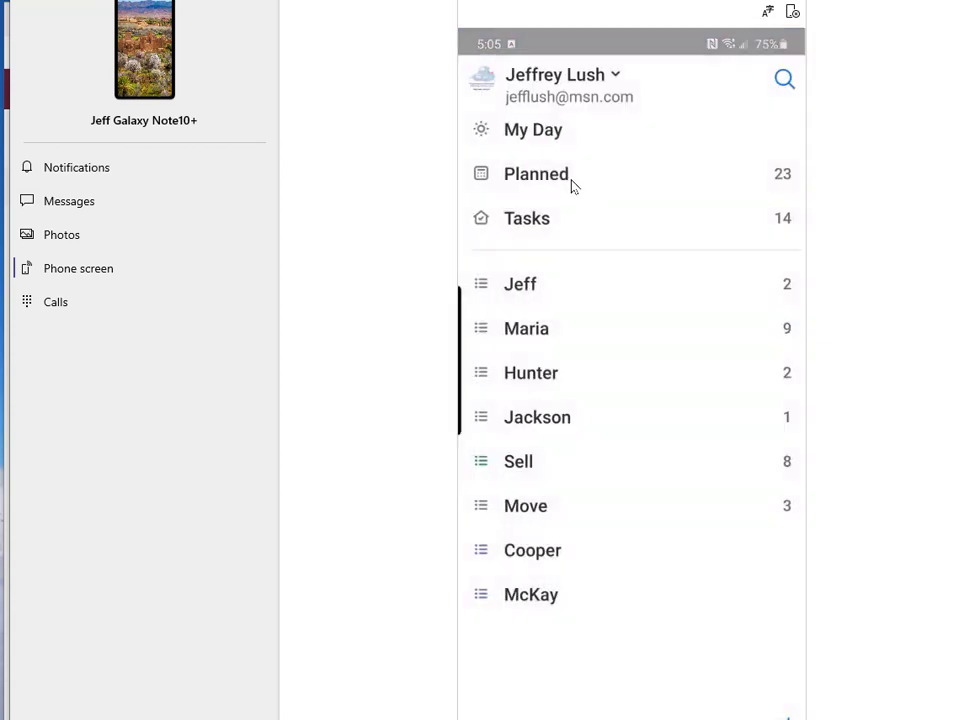
- Recheck the Planned list, then view the Hunter and Jackson lists
click(548, 176)
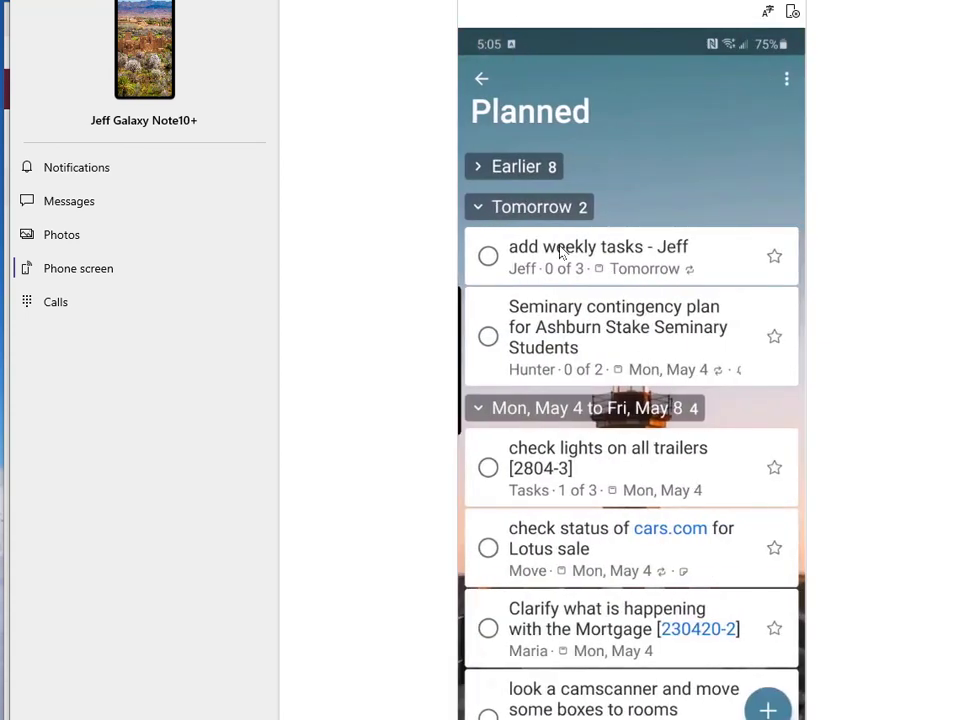
click(481, 81)
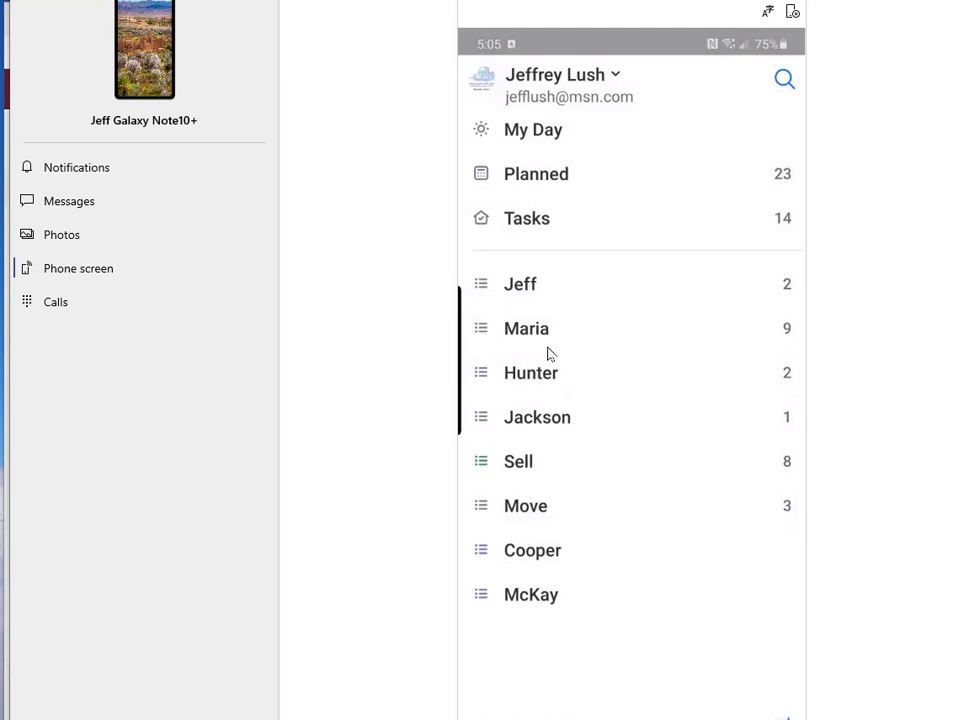
click(550, 380)
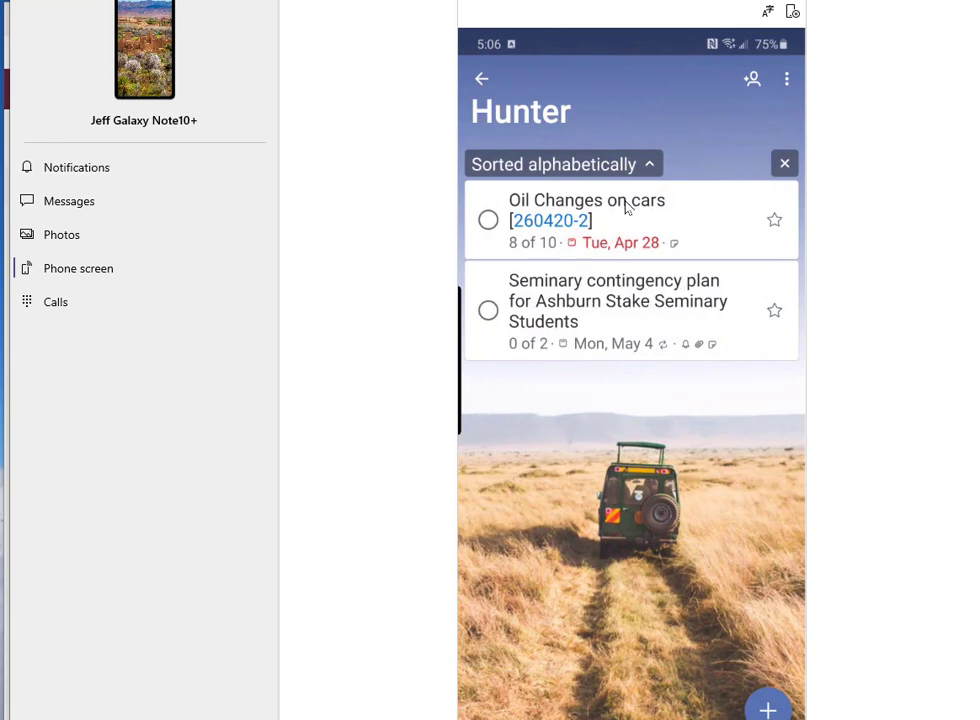
click(482, 79)
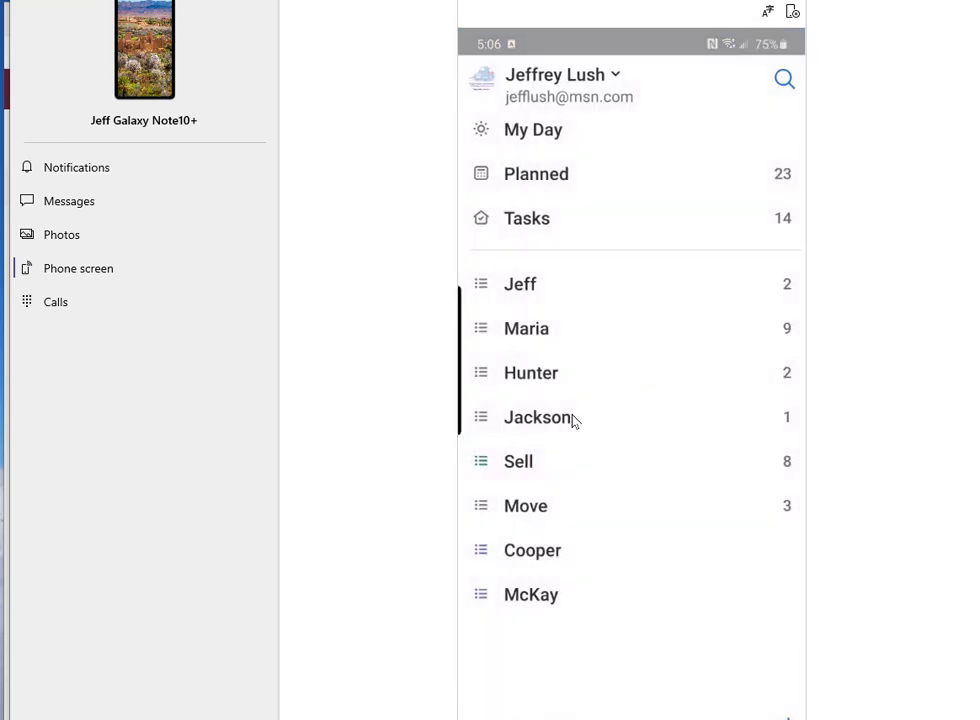
click(540, 417)
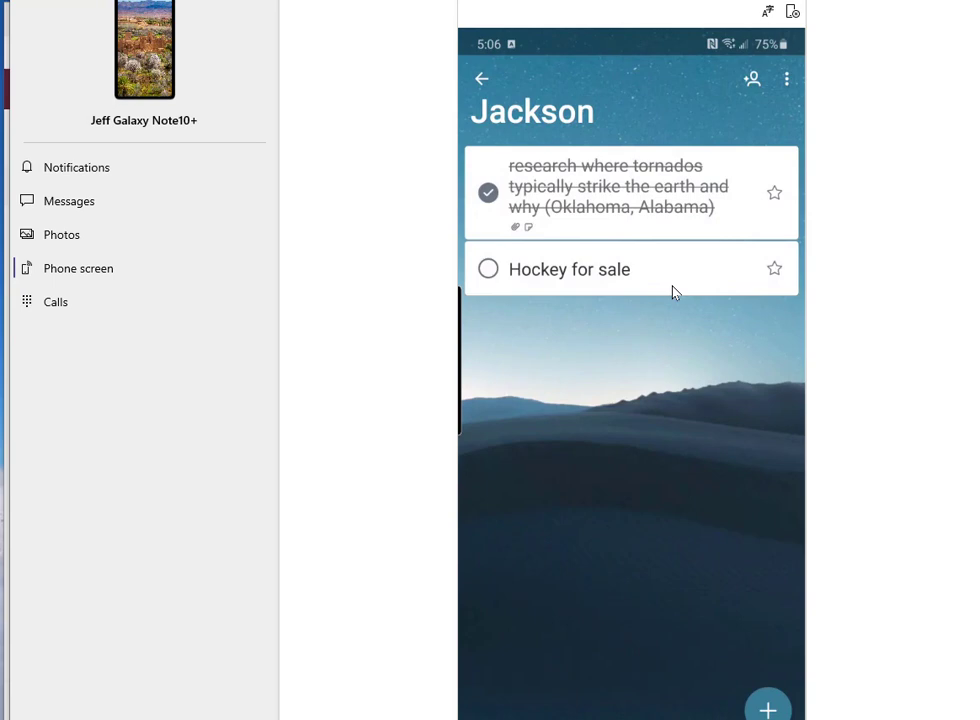
click(484, 80)
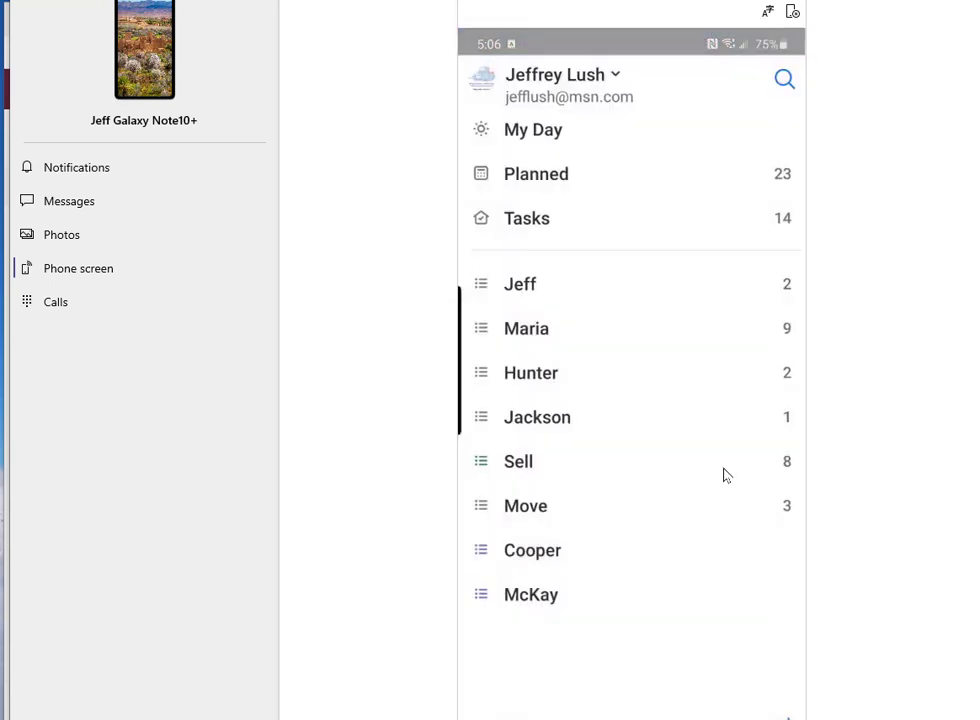
- Switch back to the work account and review its Important list
click(547, 80)
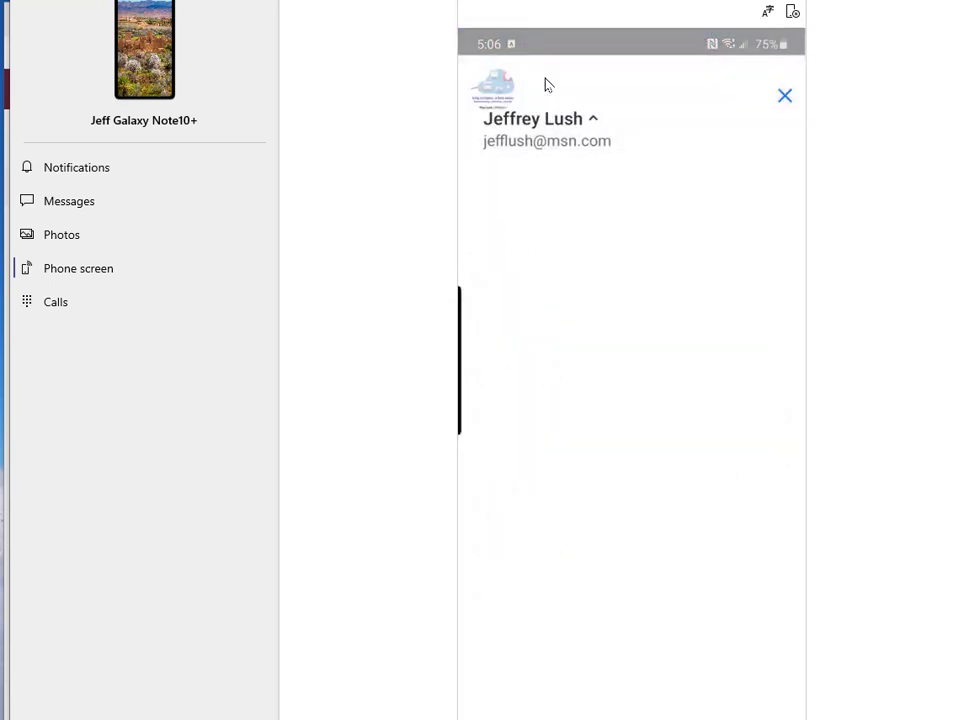
click(604, 225)
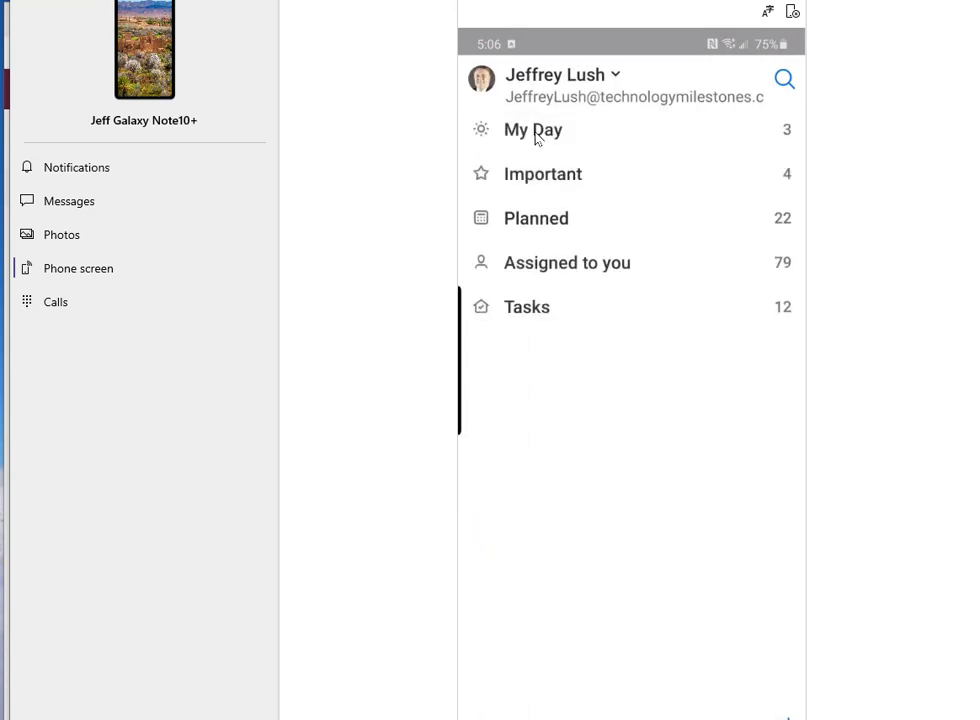
click(537, 177)
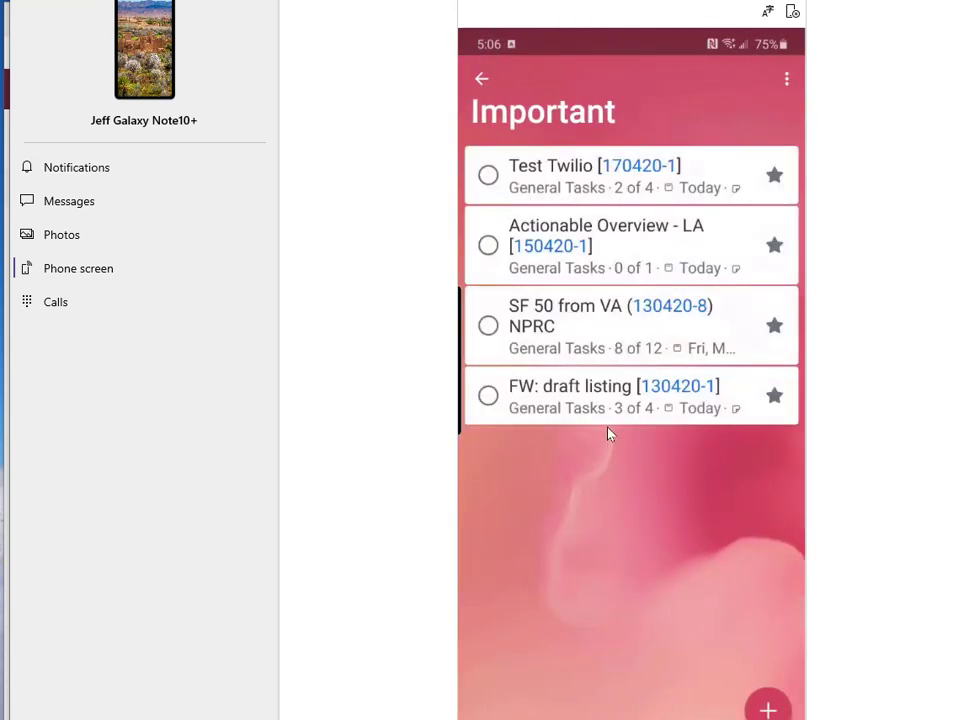
click(480, 80)
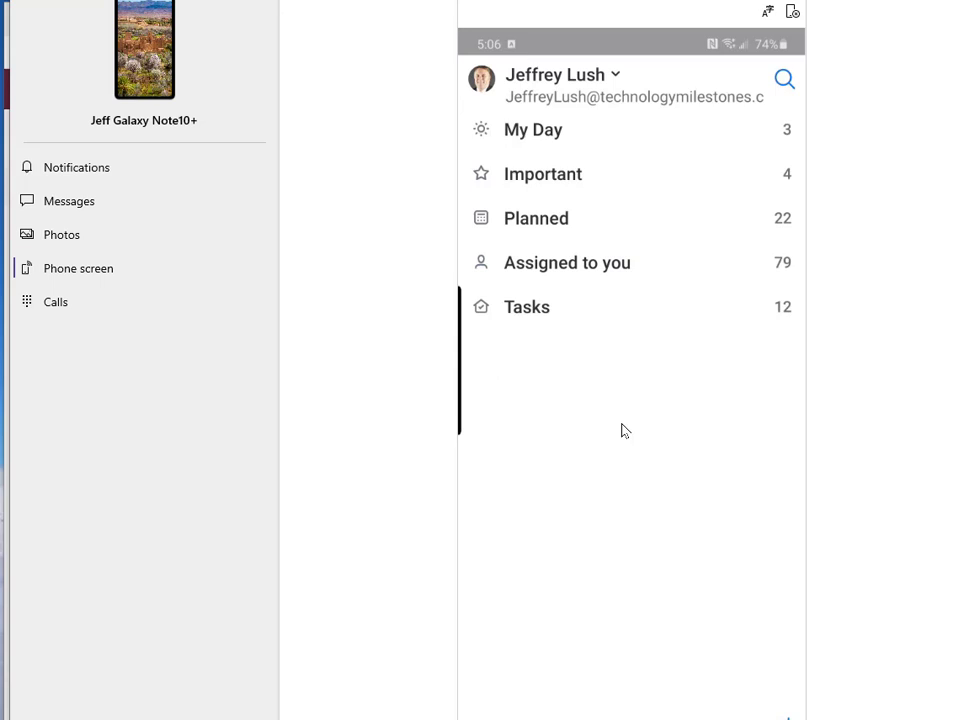
- Go to the phone home screen and scroll through the My tasks widget's Late and Today items
right_click(645, 483)
drag(782, 503, 548, 640)
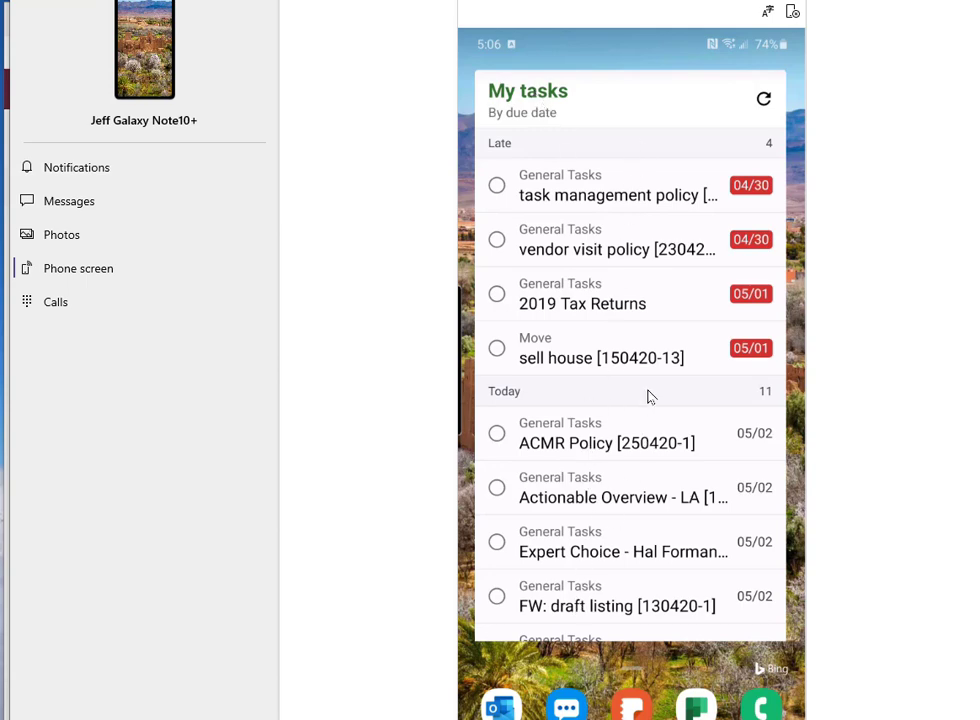
scroll(650, 396, down, 3)
scroll(650, 396, down, 4)
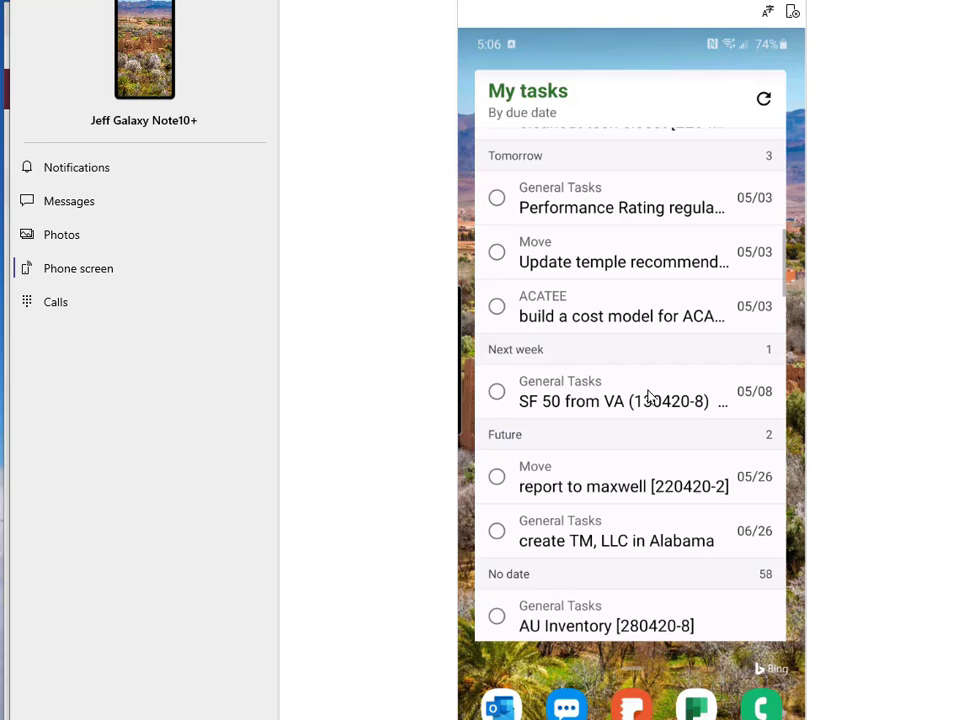
scroll(648, 396, down, 3)
scroll(648, 396, up, 10)
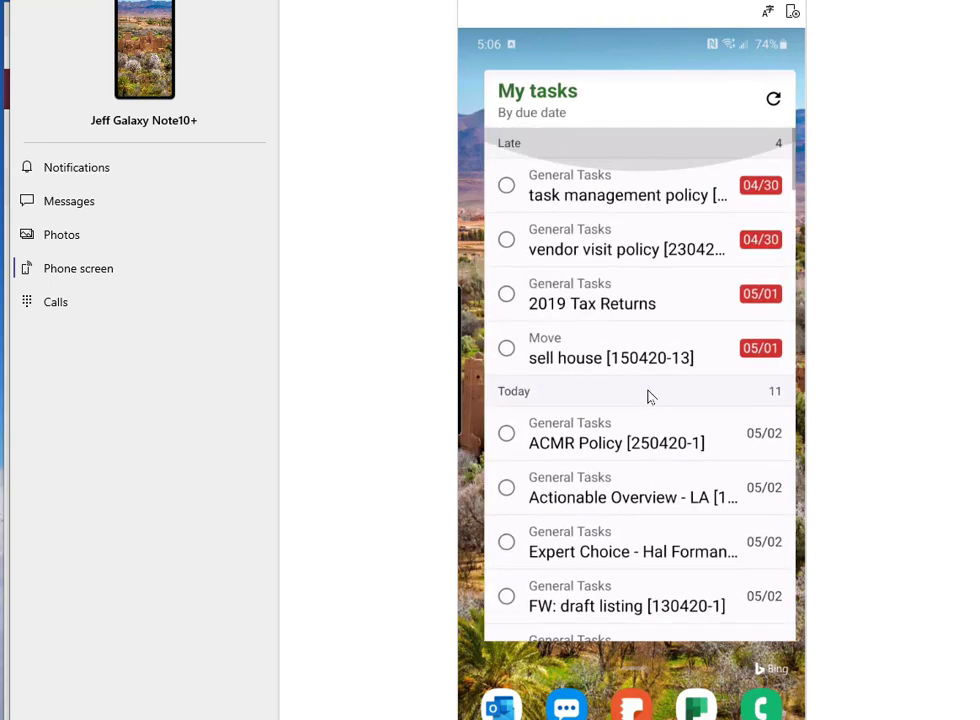
scroll(649, 395, left, 2)
scroll(650, 396, right, 2)
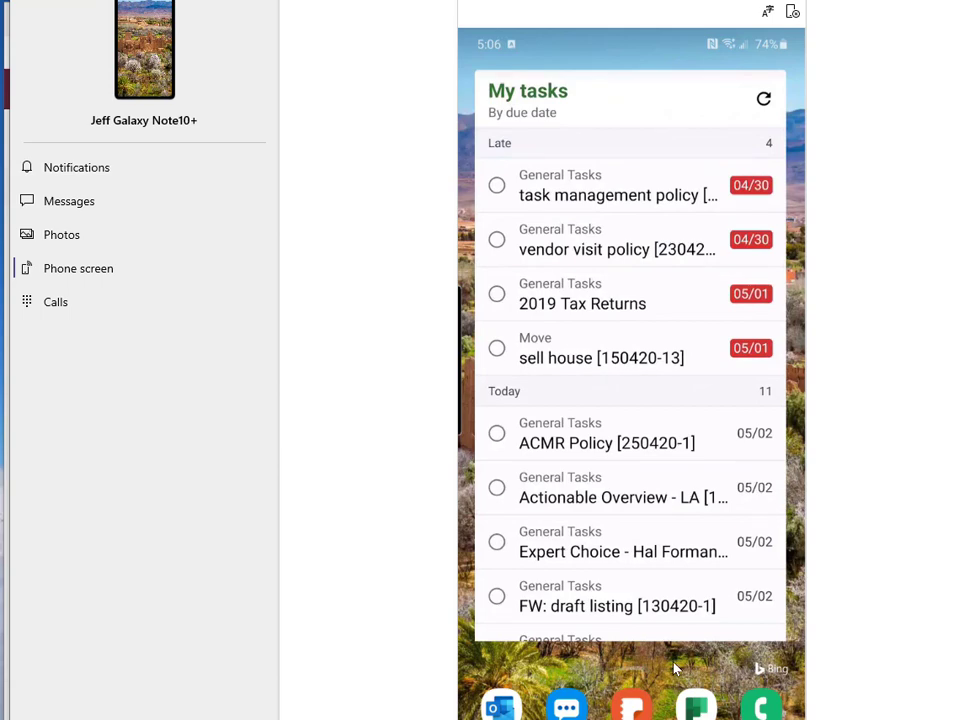
- Close the Your Phone screen mirror window, ending the phone mirroring
click(792, 10)
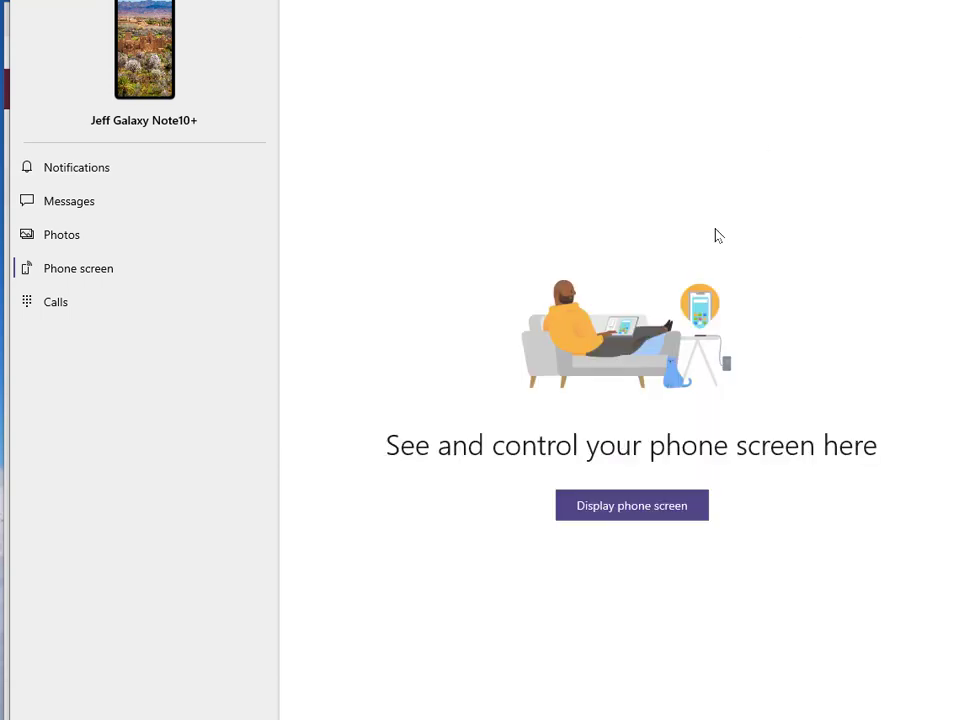